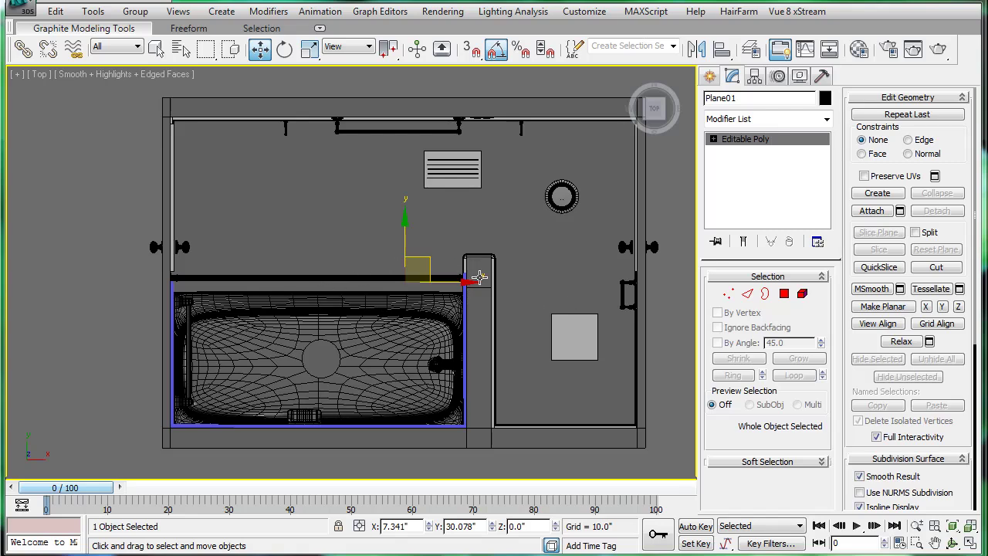
Step: Create a small box about 0.36" wide and 0.71" high near the shower rod's faucet-side end, and set its length to 2"
middle_click_drag(525, 260, 519, 241)
left_click(710, 76)
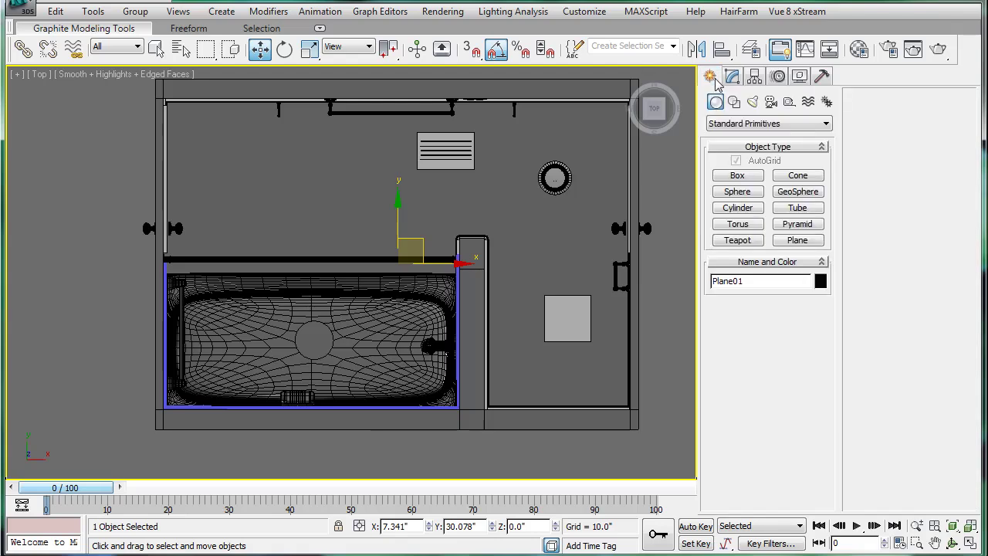
scroll(473, 317, "up", 5)
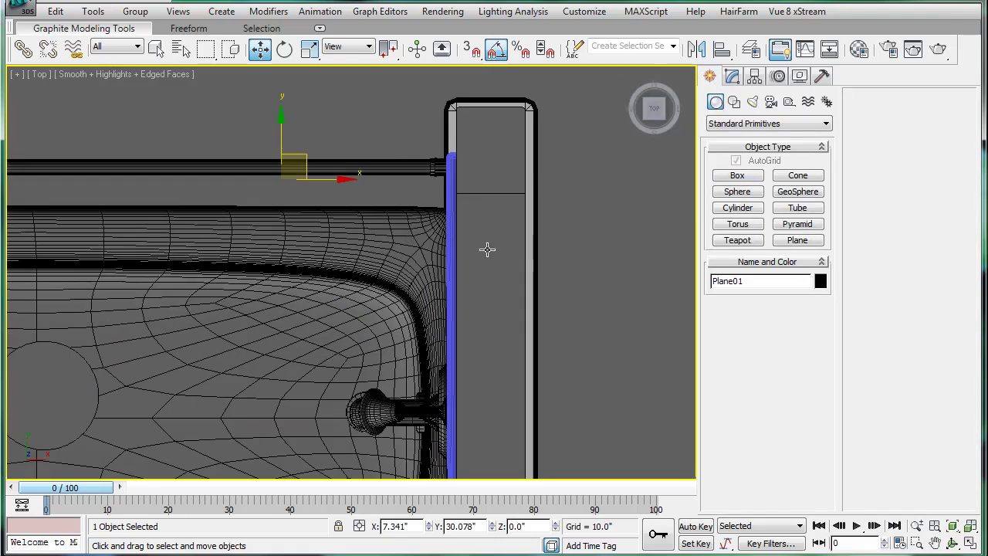
left_click(737, 176)
scroll(386, 206, "up", 2)
left_click_drag(352, 127, 356, 182)
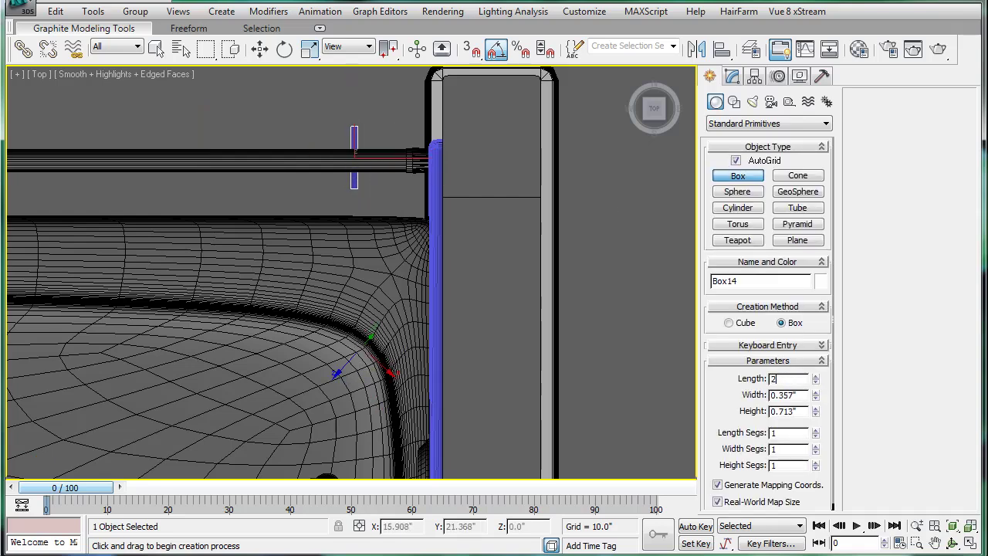
Step: Move the small box into the gap between the shower rod and the bathtub's front rim
middle_click_drag(338, 153, 249, 205)
scroll(249, 205, "up", 2)
key("w")
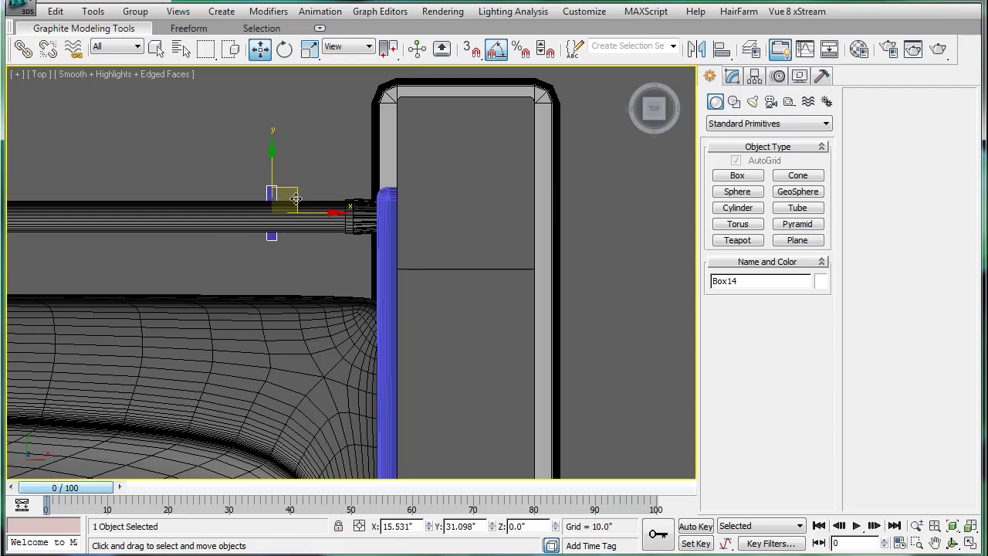
left_click_drag(294, 194, 348, 249)
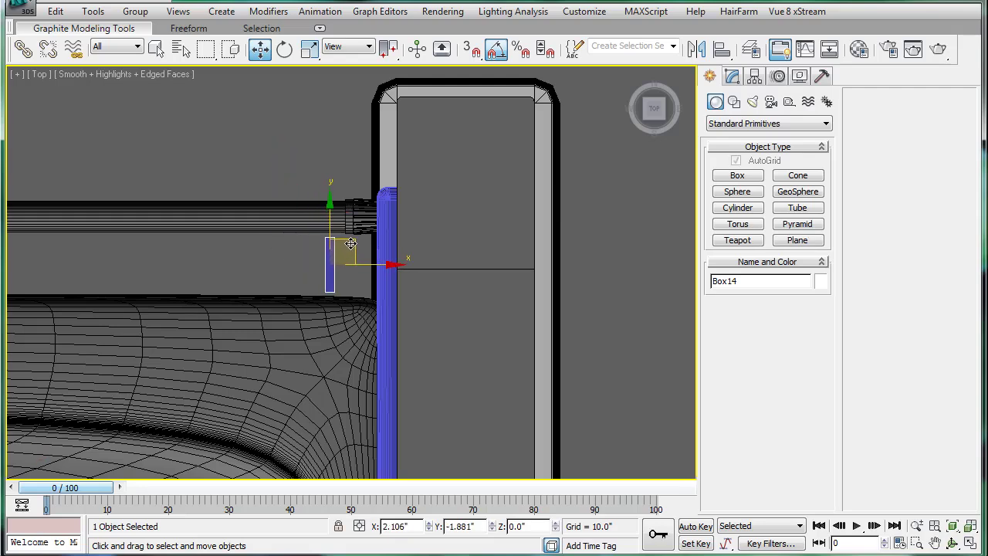
Step: Create a long box about 80" wide and 6" deep across the room in front of the tub, raising its height to about 920"
scroll(638, 178, "down", 4)
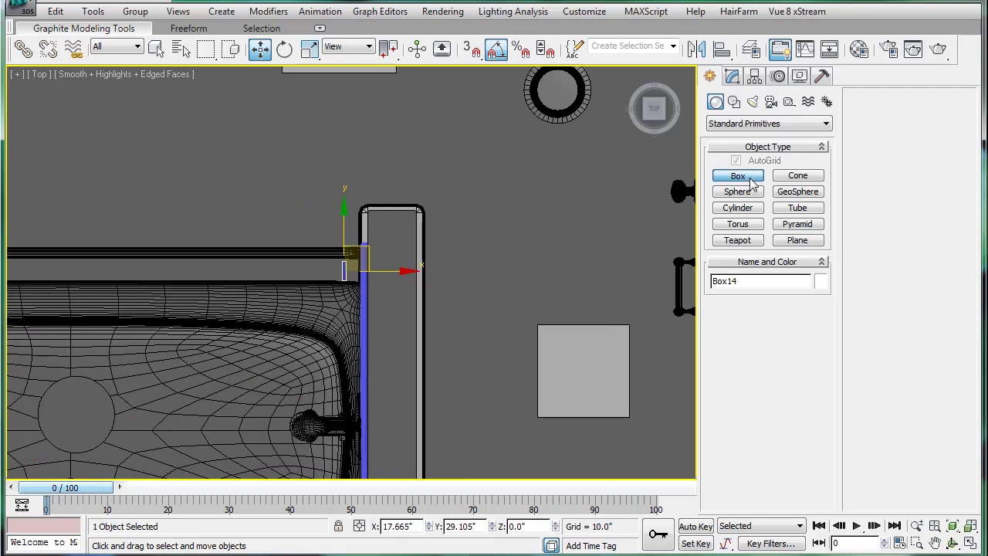
left_click(737, 176)
scroll(386, 216, "down", 3)
left_click_drag(495, 211, 104, 243)
left_click(108, 132)
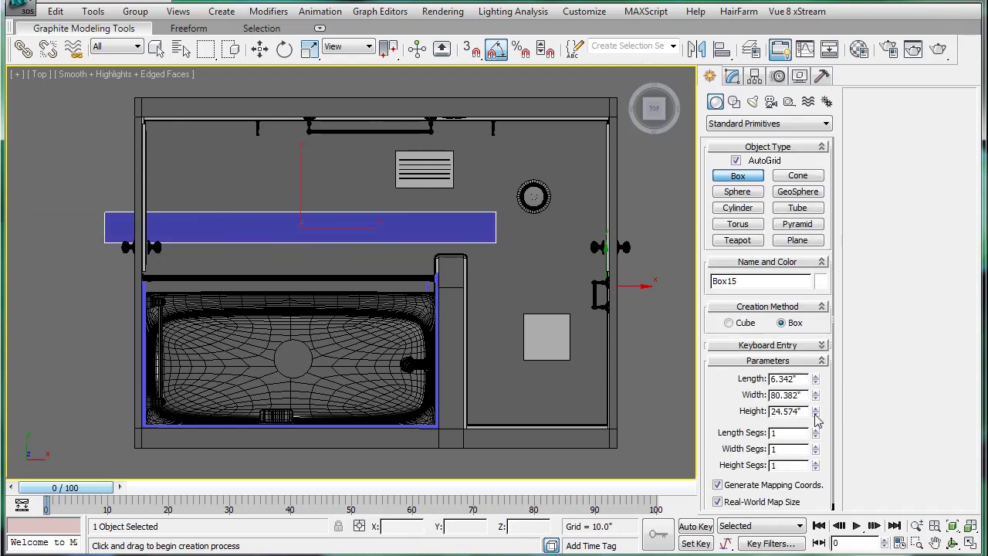
left_click_drag(962, 515, 962, 513)
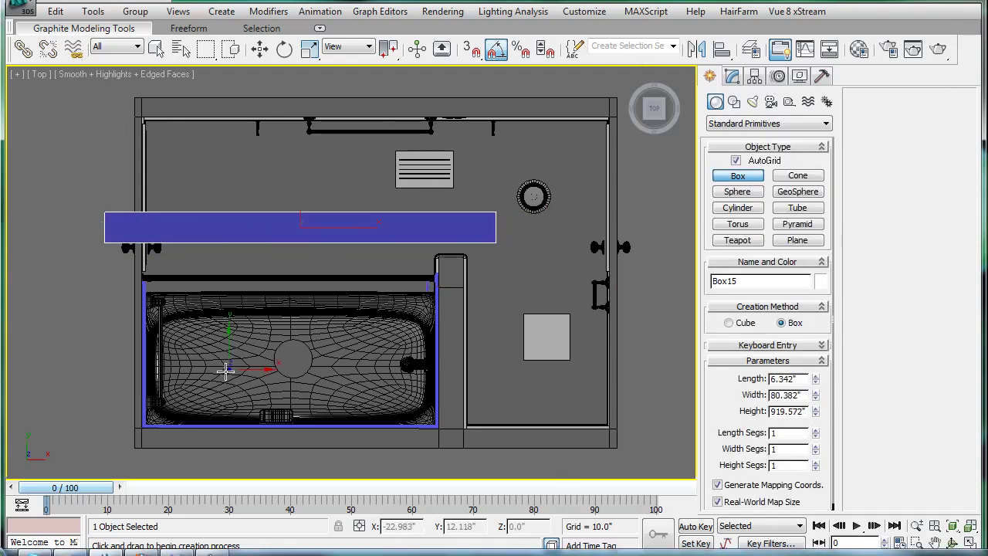
Step: Move the tub surround's front end vertices on both sides of the tub forward along Y to the edge of the long box
key("w")
left_click(103, 294)
left_click(144, 296)
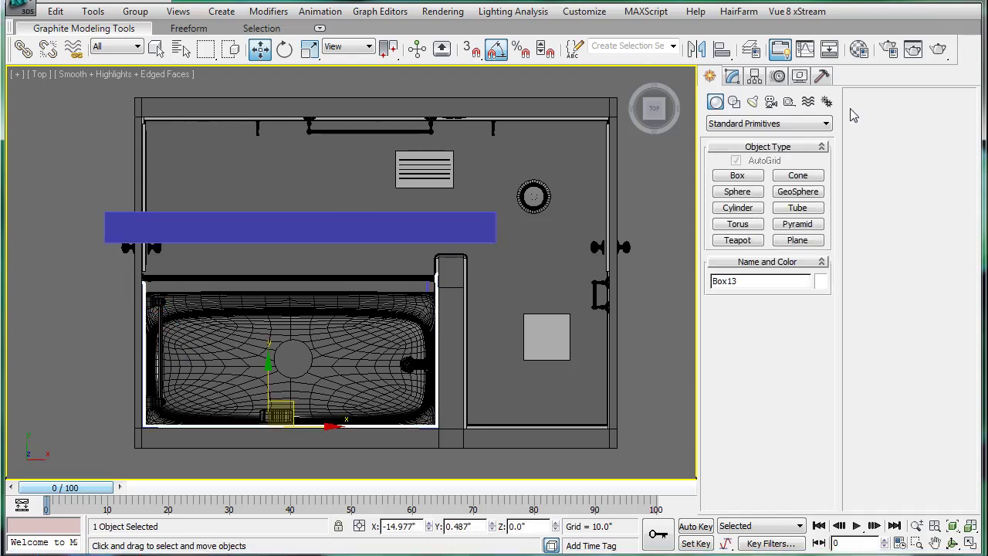
left_click(739, 77)
left_click(741, 164)
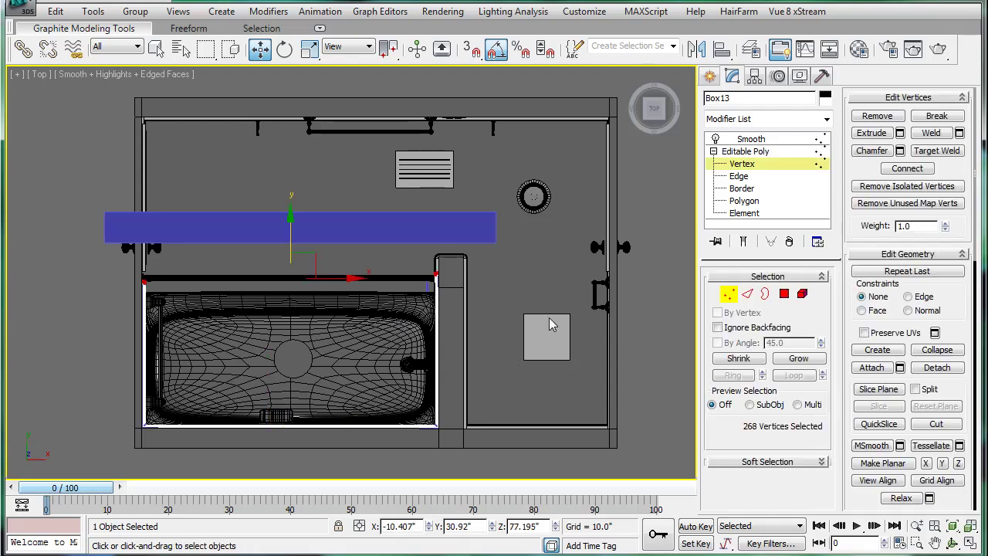
scroll(472, 227, "up", 4)
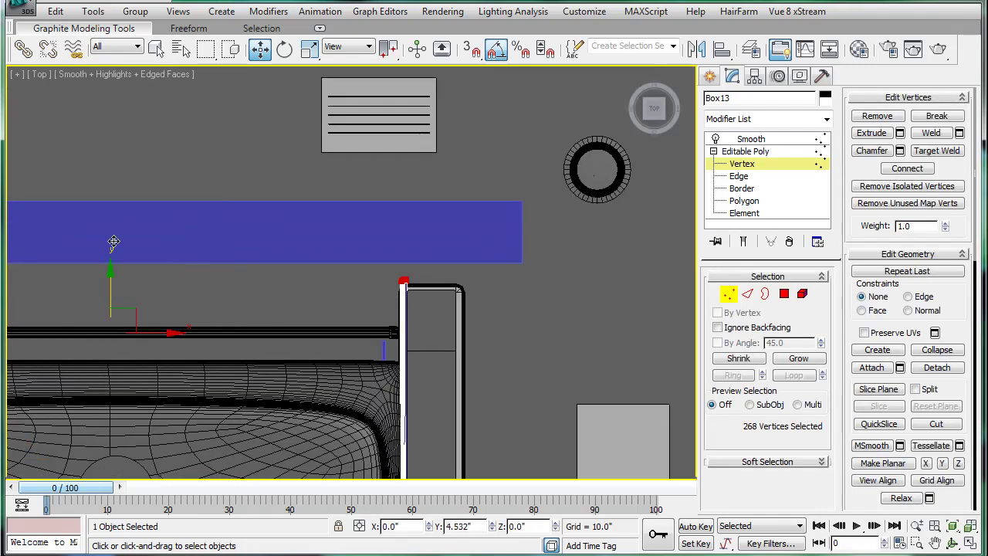
middle_click_drag(209, 261, 346, 273)
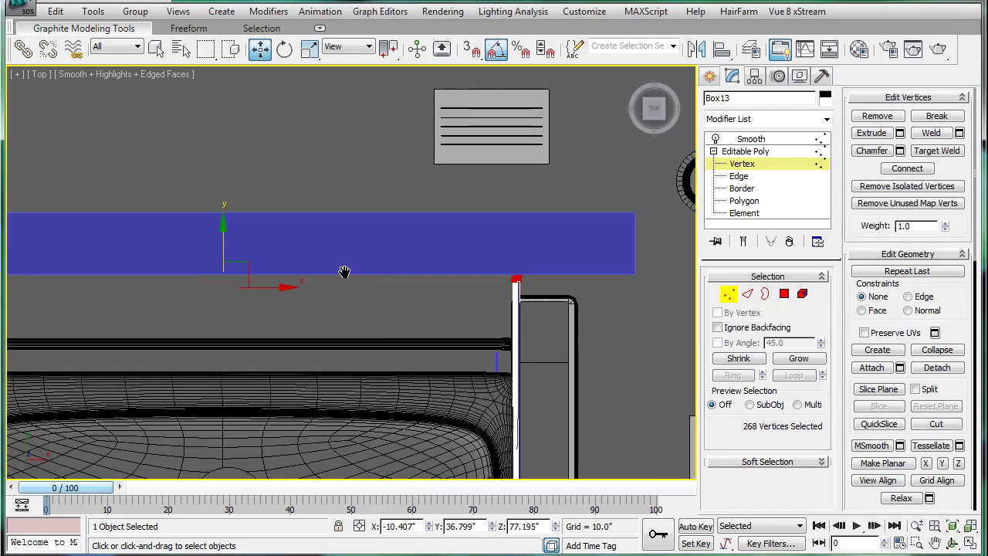
scroll(363, 278, "down", 2)
scroll(329, 271, "up", 2)
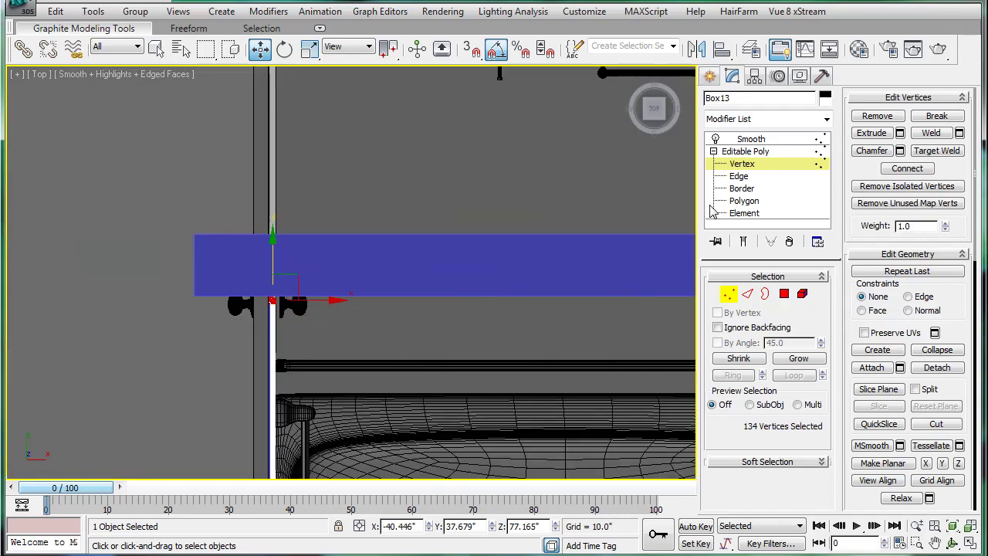
Step: Leave vertex editing of the surround and delete the long box in front of the tub
left_click(745, 152)
left_click(576, 236)
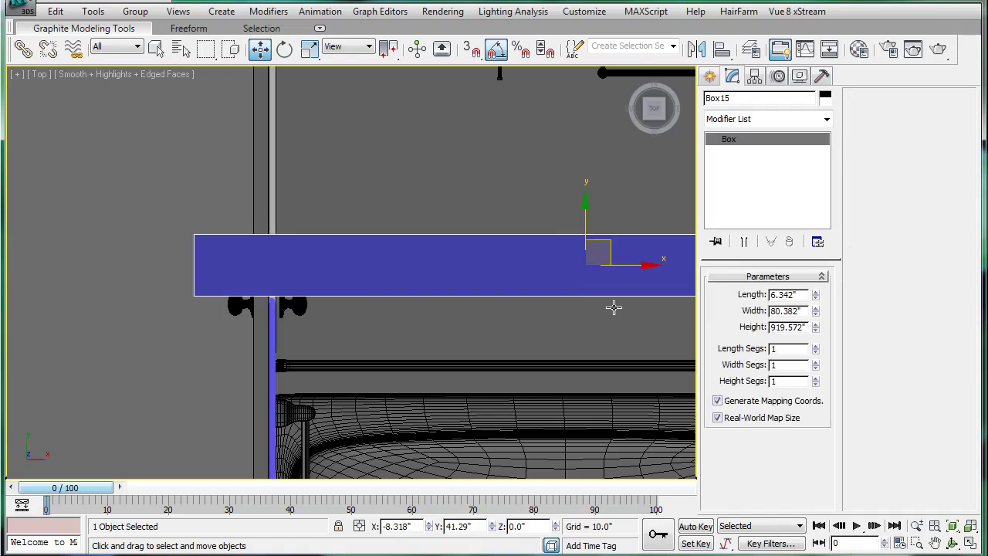
key("Delete")
scroll(523, 293, "down", 3)
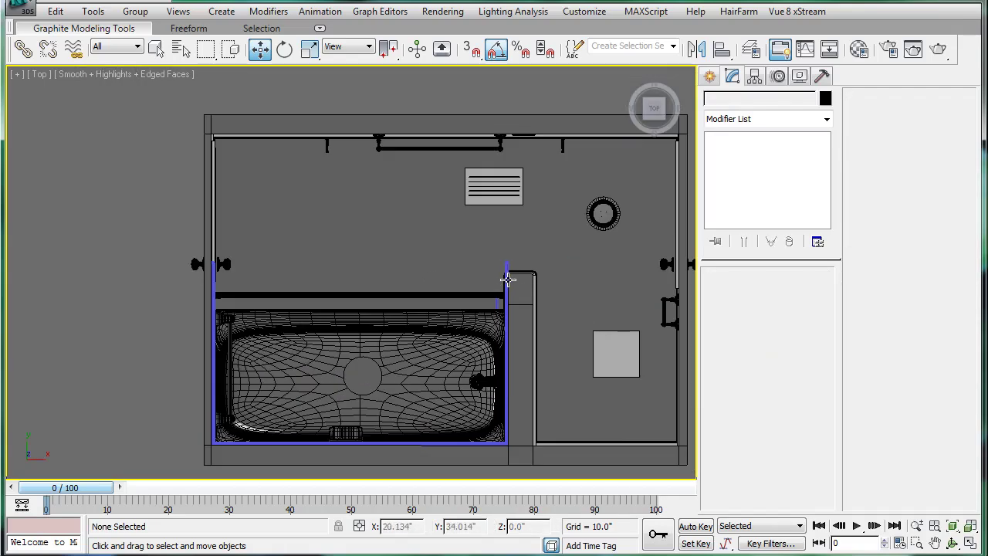
Step: Move the surround's front end vertices on both sides back along Y to about 29.745", level with the small guide box's front edge
scroll(507, 280, "up", 2)
left_click(568, 265)
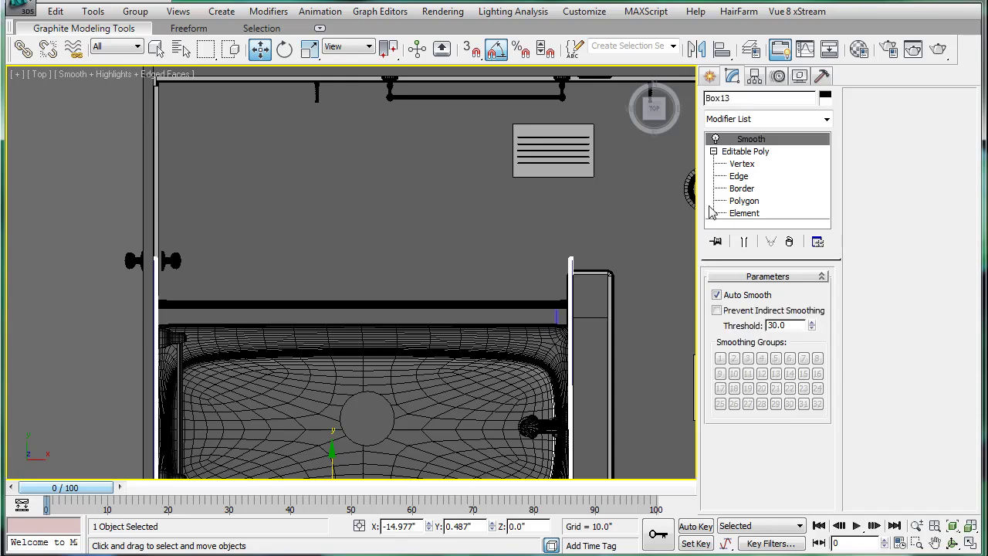
left_click(741, 164)
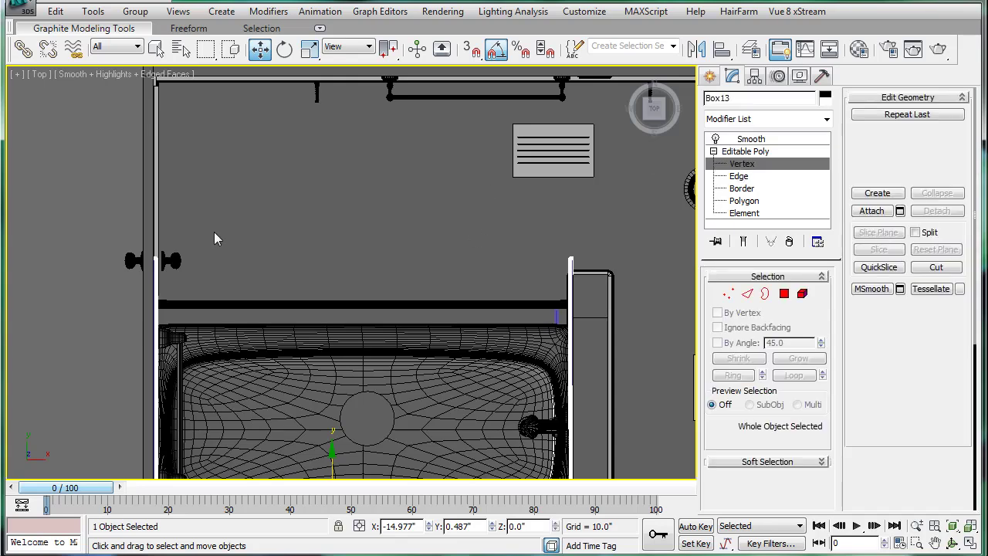
left_click_drag(91, 216, 601, 317)
middle_click_drag(561, 300, 372, 293)
scroll(369, 292, "up", 2)
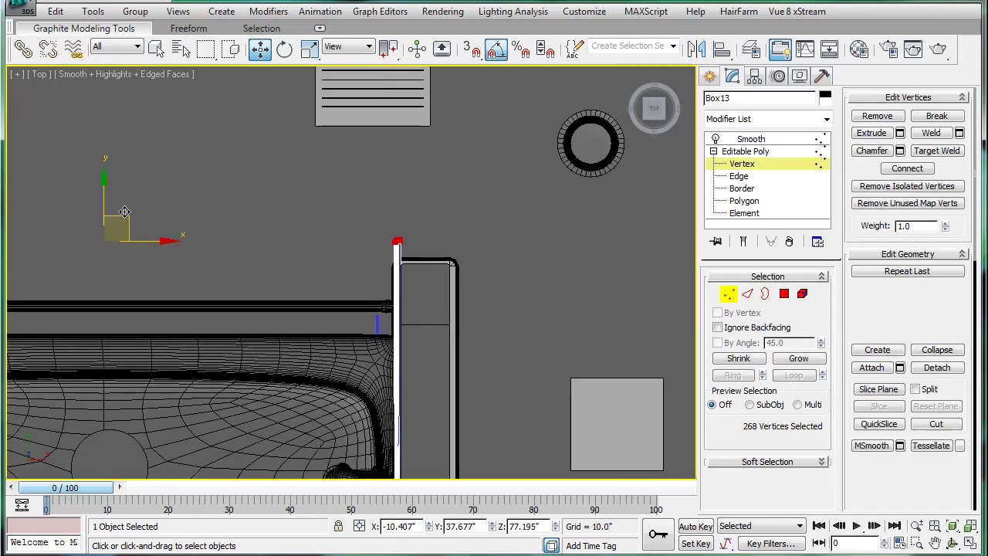
left_click_drag(103, 195, 115, 247)
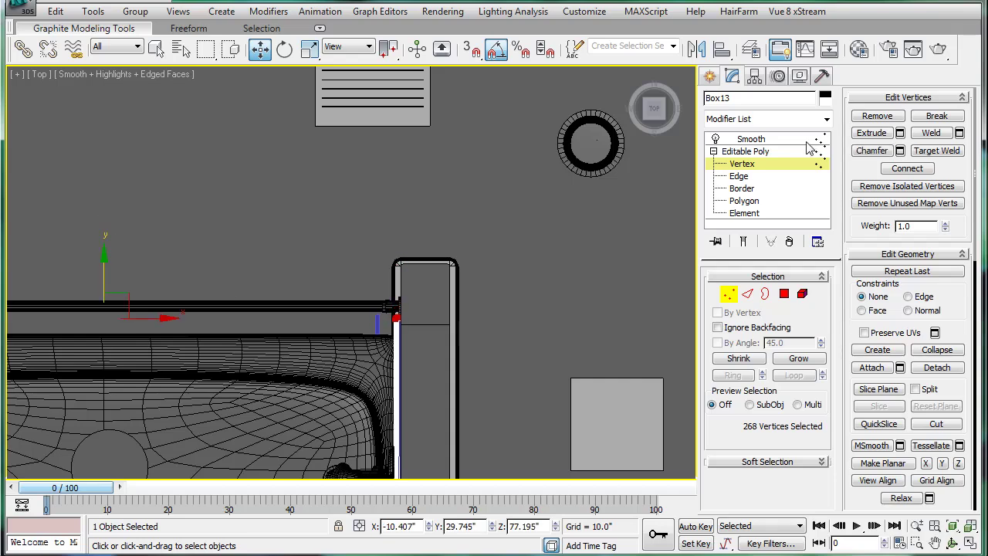
left_click(778, 151)
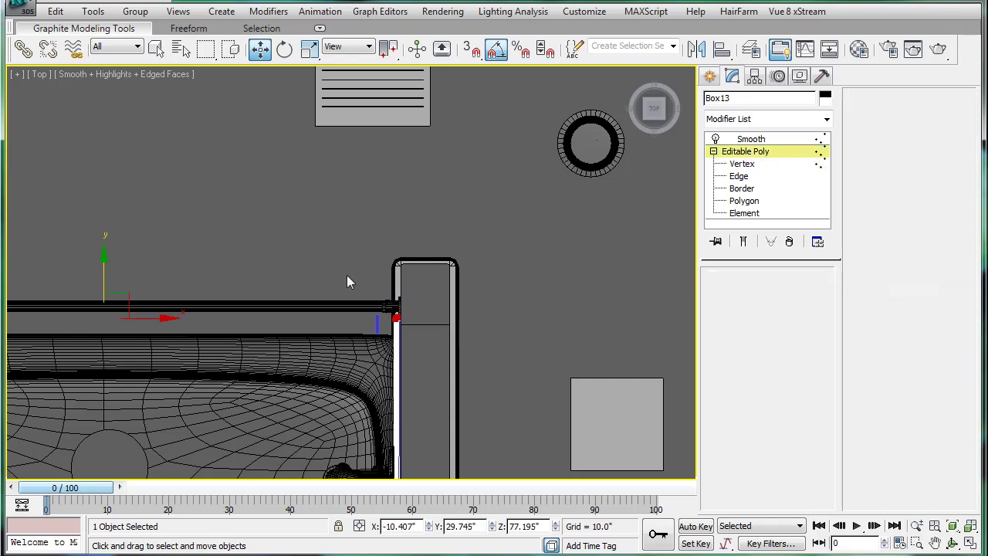
Step: Delete the small guide box between the shower rod and the tub rim
left_click(383, 327)
left_click(415, 311)
scroll(417, 305, "down", 1)
scroll(463, 315, "up", 2)
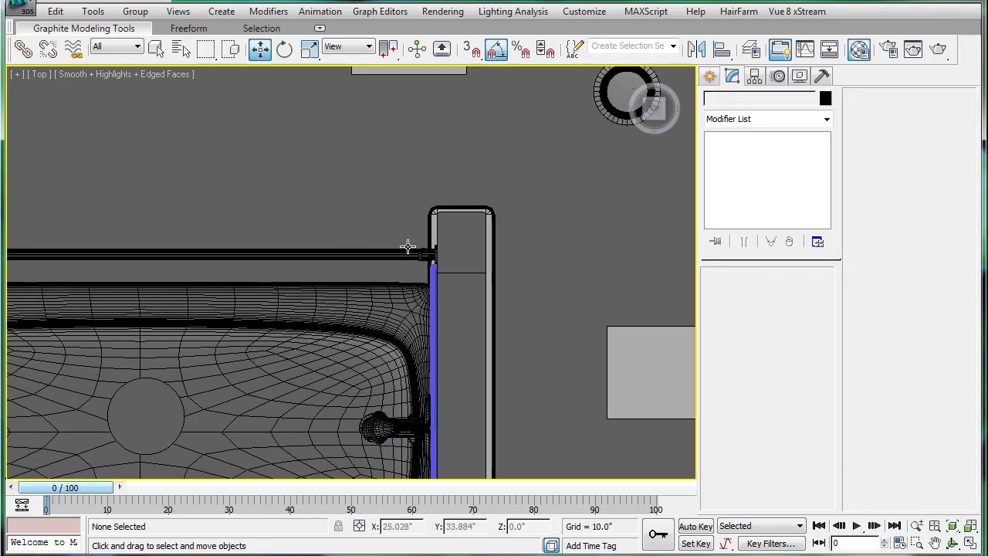
Step: Apply a plain grey material sample to the surround wall at the tub's faucet end
key("m")
left_click_drag(141, 165, 433, 304)
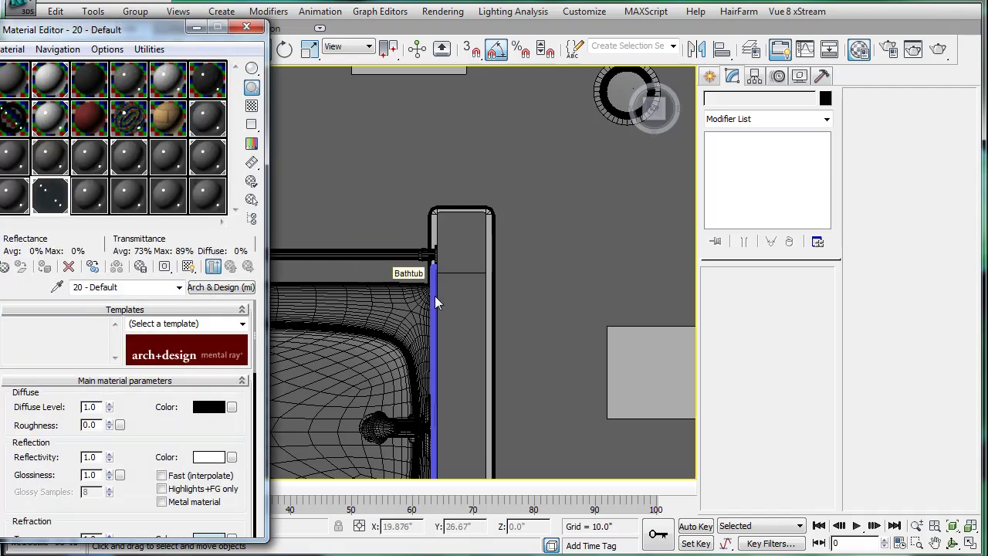
Step: Set the tub surround's object color to black, then clear the selection
left_click(434, 295)
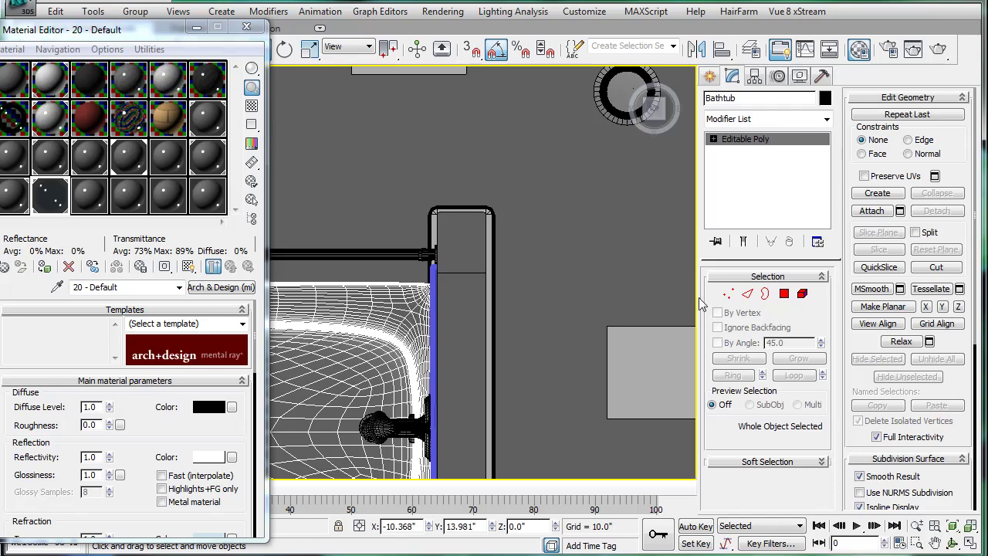
left_click(825, 98)
left_click(573, 361)
left_click(247, 28)
left_click(433, 273)
left_click(456, 280)
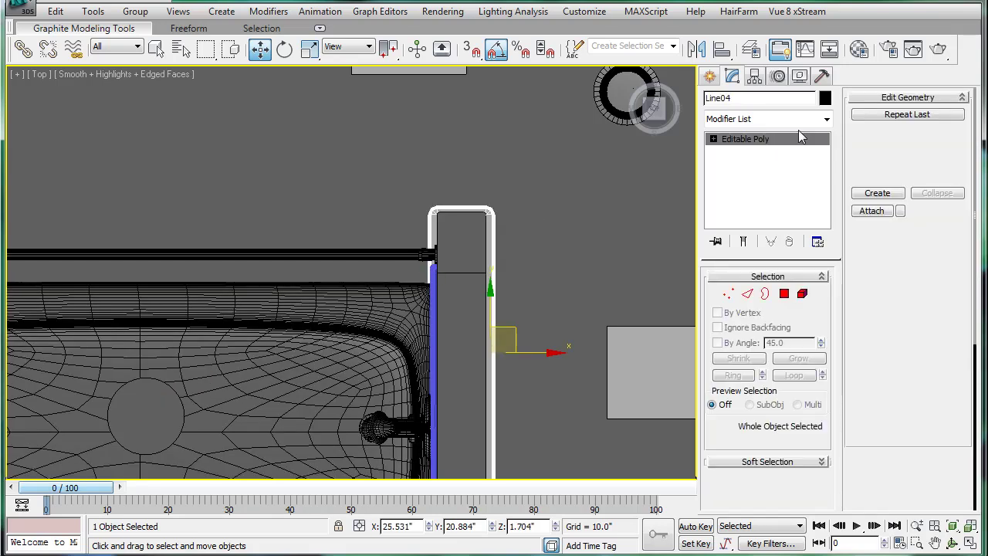
left_click(431, 299)
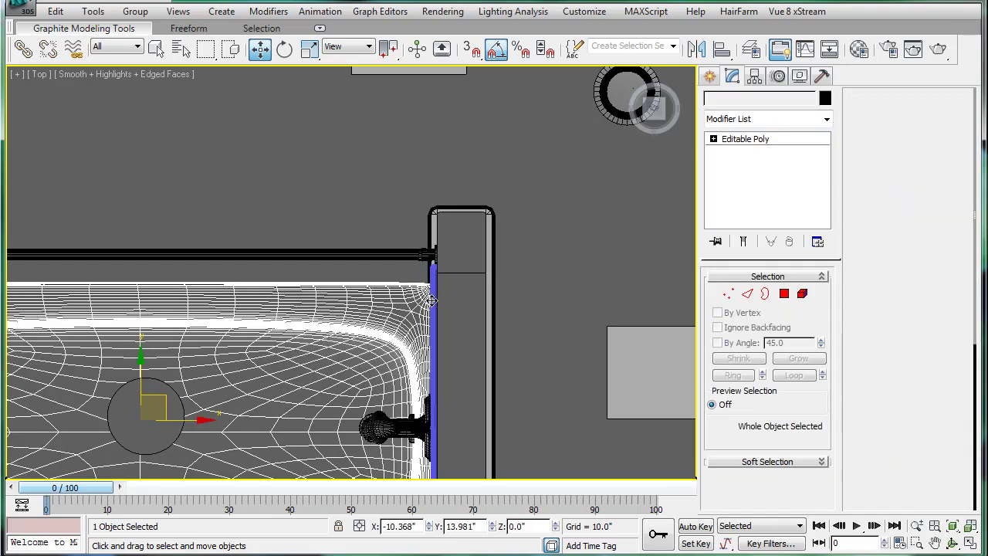
left_click(433, 299)
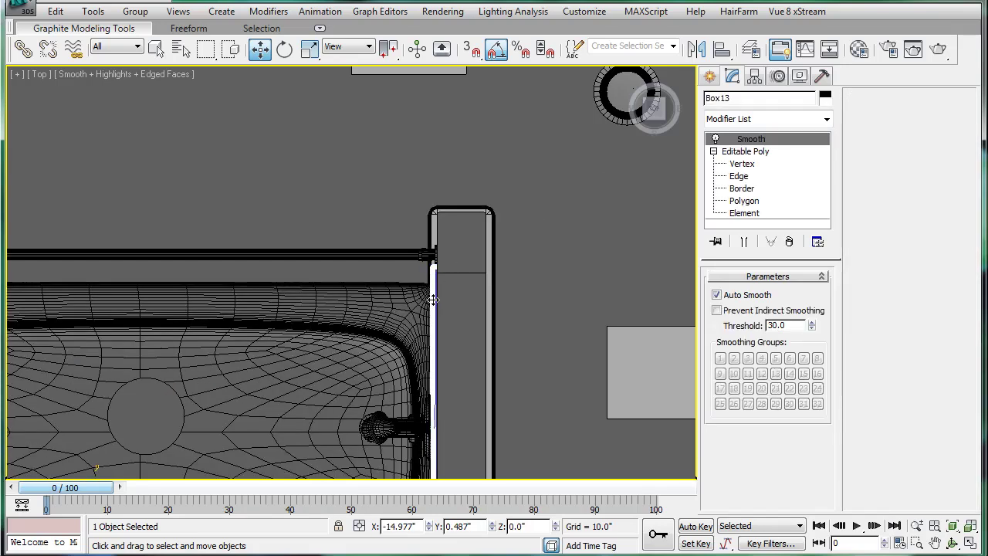
left_click(824, 96)
left_click(572, 361)
scroll(290, 267, "down", 6)
left_click(124, 285)
Step: Render the tub alcove in a perspective view looking down at the faucet end
scroll(471, 273, "up", 8)
scroll(472, 273, "down", 2)
scroll(299, 132, "up", 4)
middle_click_drag(474, 301, 441, 370)
scroll(421, 325, "down", 4)
key("p")
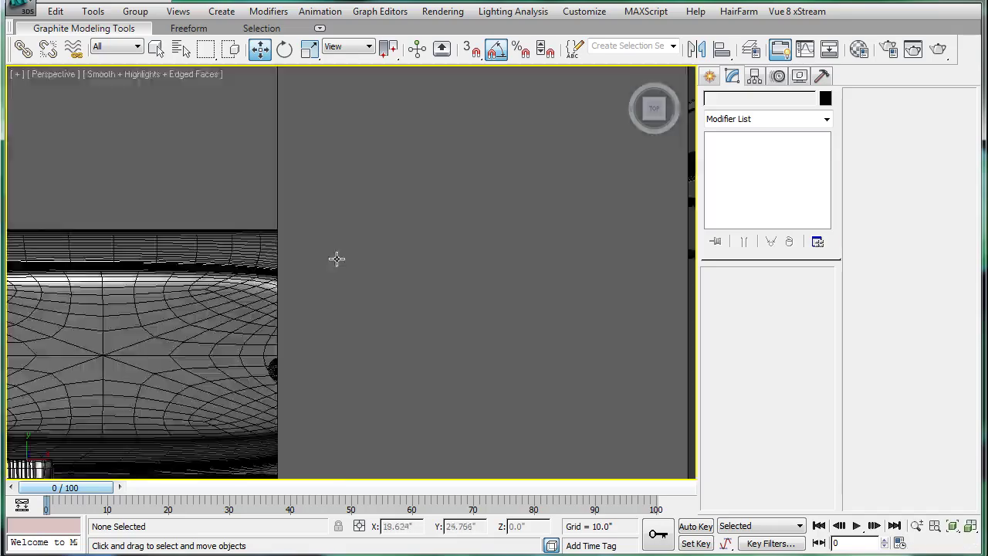
middle_click_drag(329, 256, 406, 268, "alt")
key("super")
key("super")
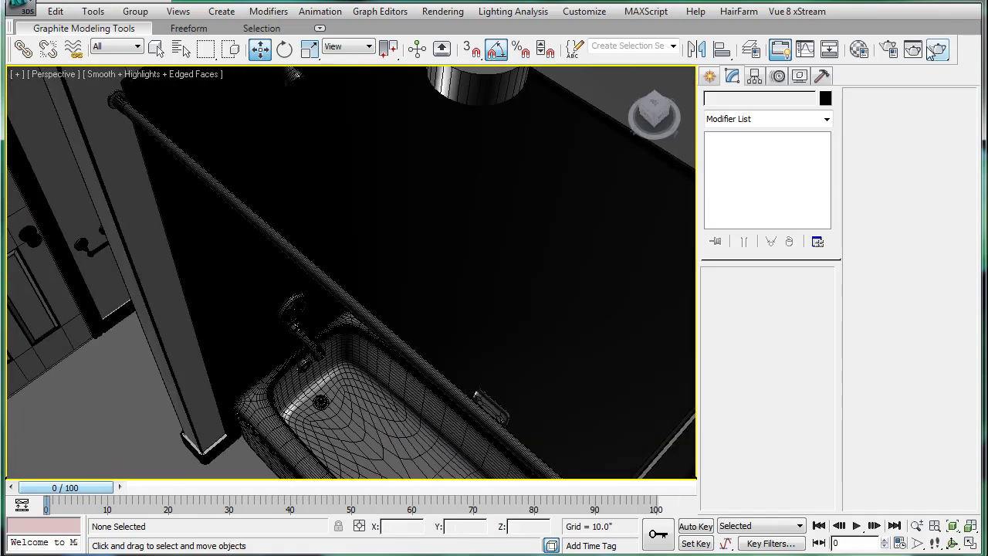
left_click(935, 49)
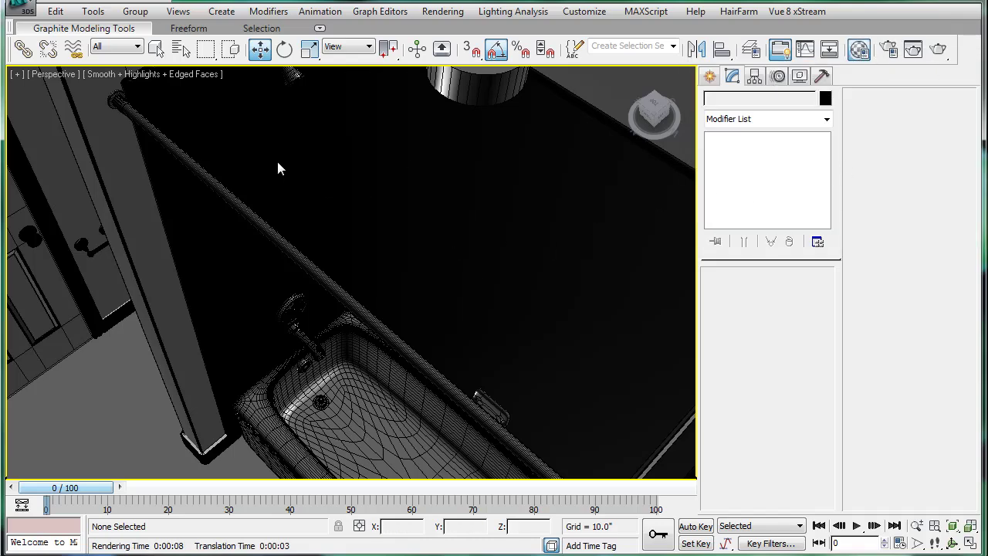
key("m")
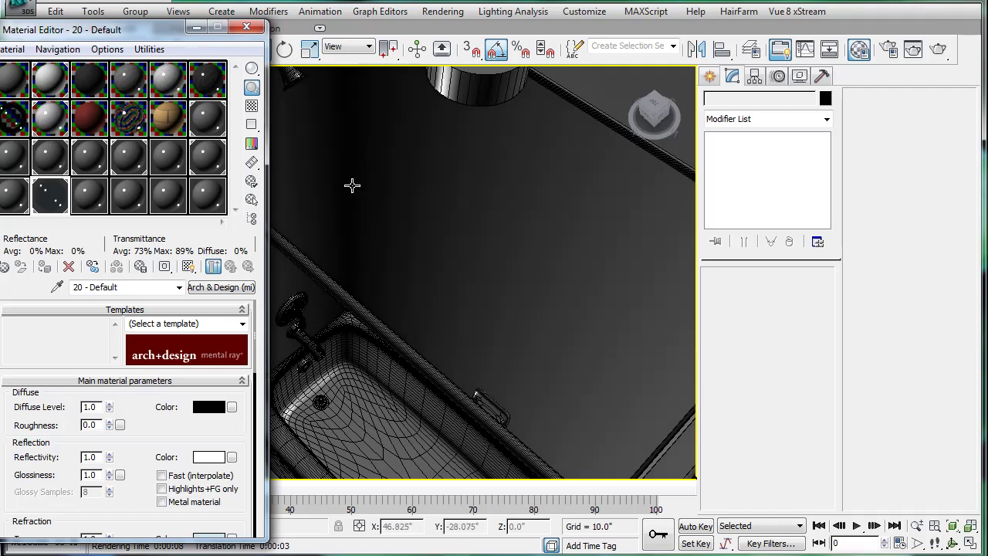
left_click(254, 14)
left_click(247, 28)
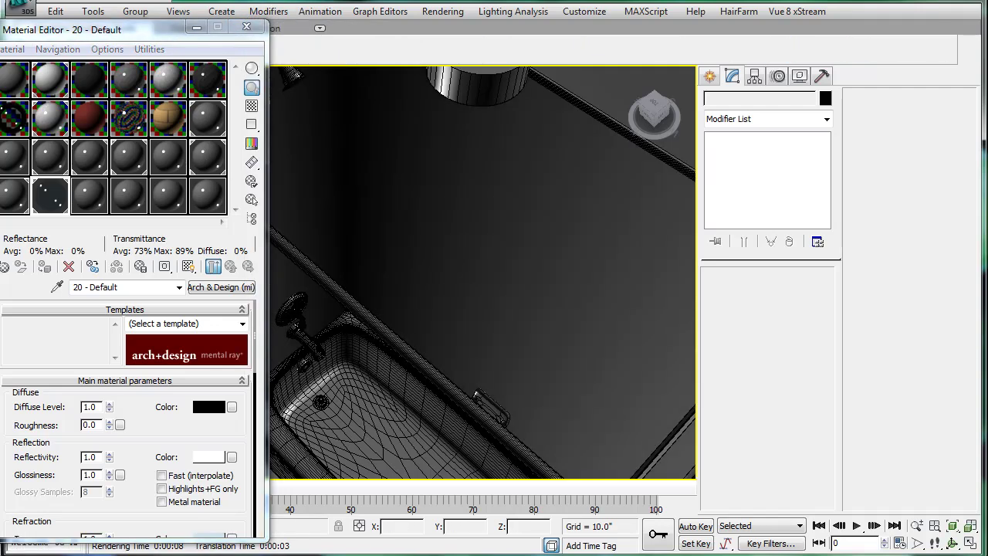
left_click(247, 29)
Step: Move the end vertices of the baseboard at the tub's faucet-end wall about 2.5 inches along Y, back to the surround's trim edge
scroll(393, 227, "down", 5)
scroll(370, 230, "up", 2)
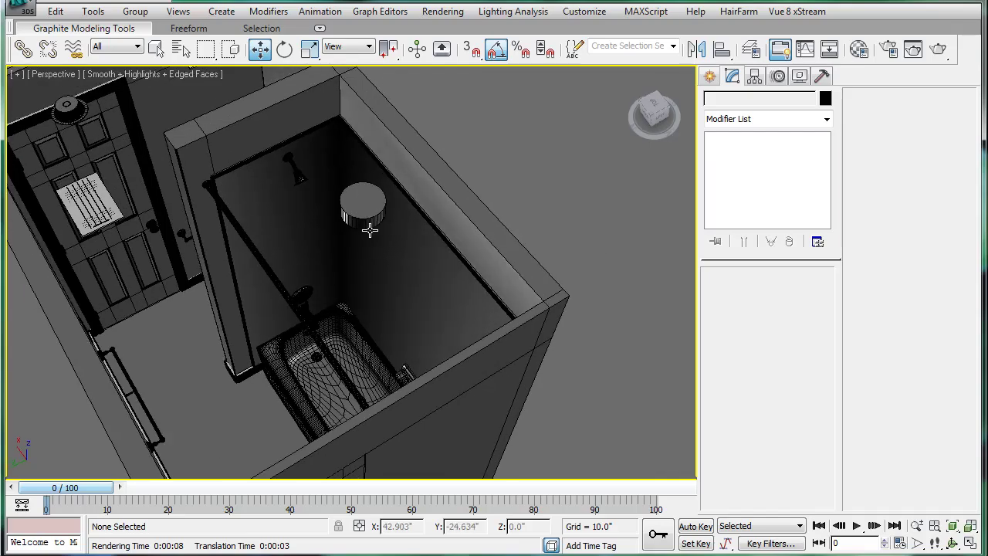
scroll(370, 230, "up", 8)
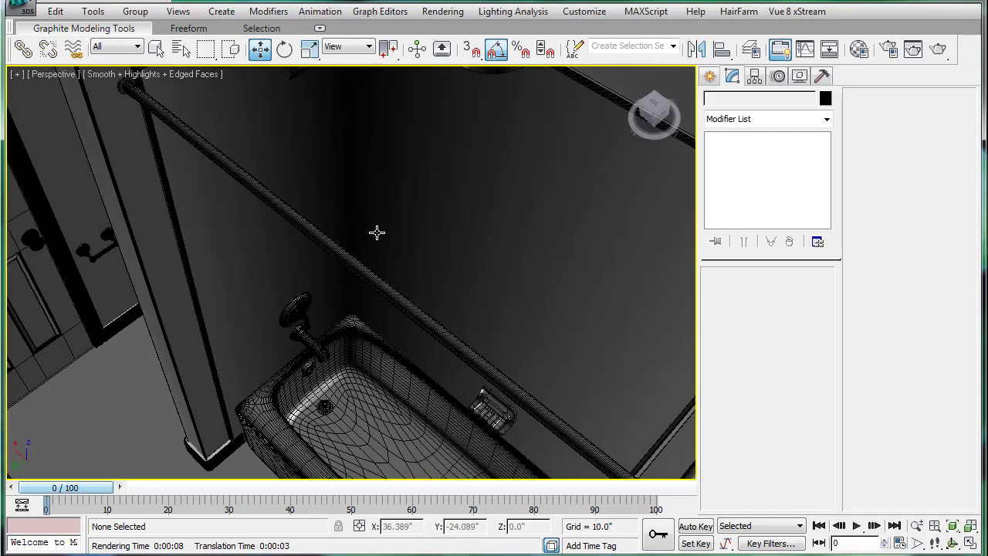
middle_click_drag(377, 233, 383, 202, "alt")
scroll(317, 301, "up", 3)
middle_click_drag(318, 313, 331, 232)
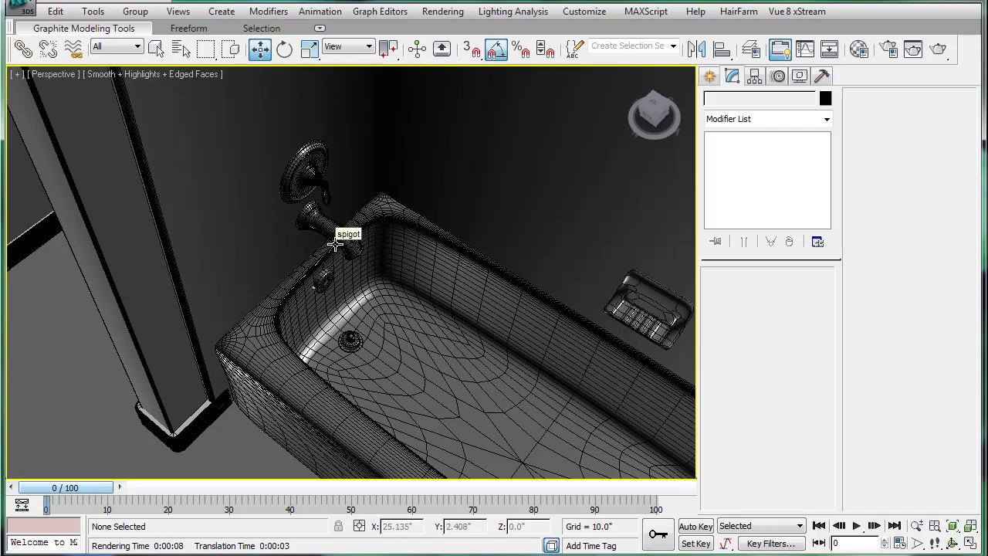
middle_click_drag(307, 341, 389, 208, "alt")
scroll(298, 342, "up", 4)
left_click(217, 348)
left_click(217, 348)
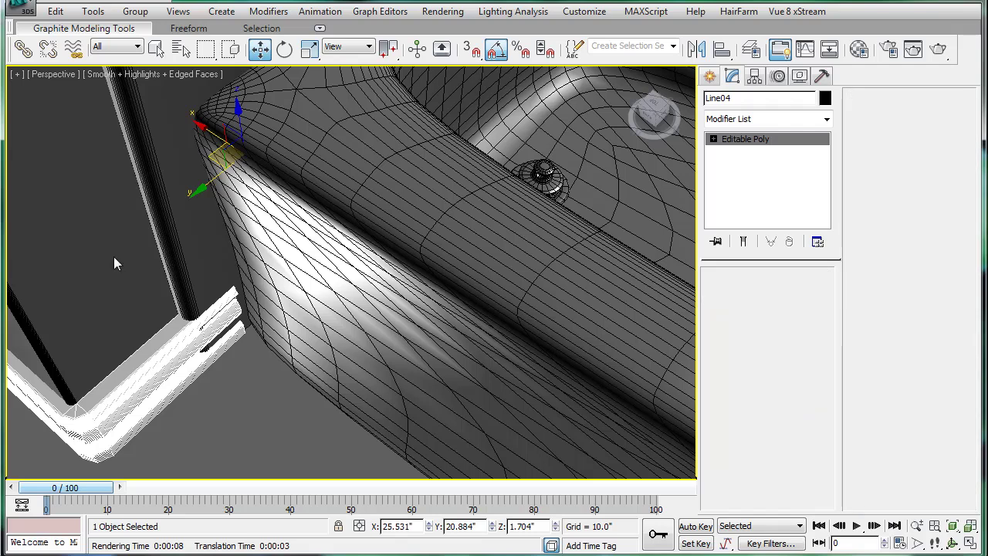
key("1")
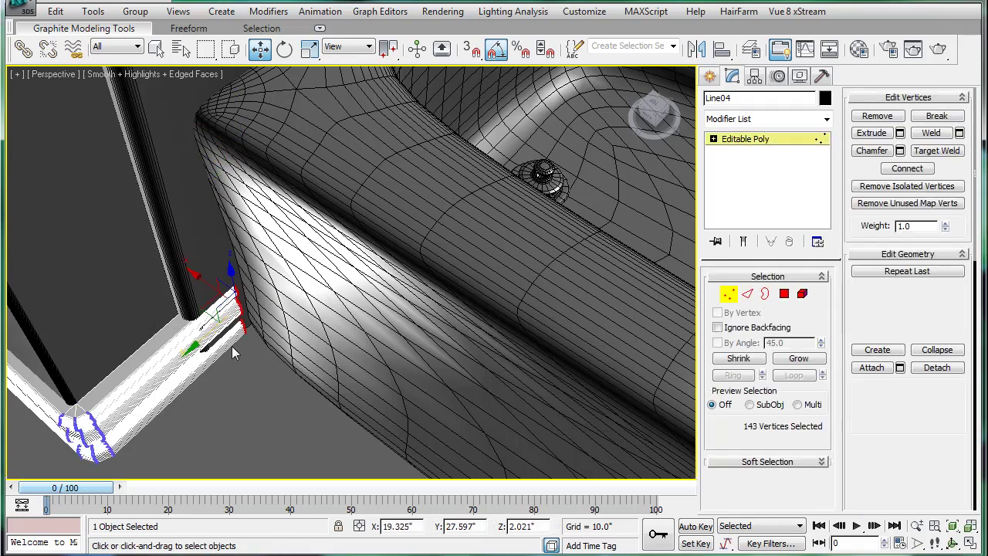
left_click_drag(205, 343, 158, 385)
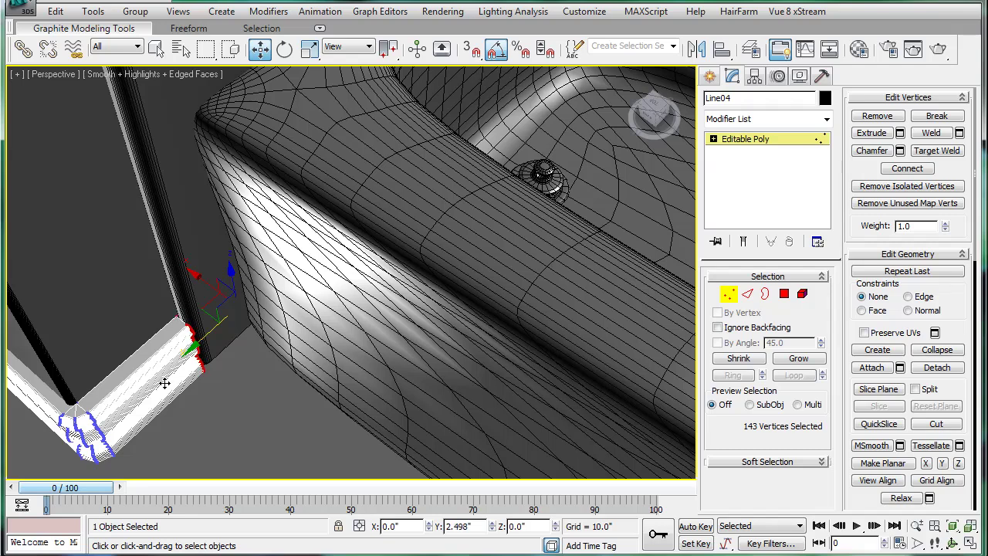
left_click_drag(164, 383, 159, 385)
Step: Chamfer the profile edges around the shortened baseboard's cut end by about 2.3 inches
middle_click_drag(246, 357, 400, 269)
scroll(301, 311, "up", 4)
scroll(302, 311, "down", 1)
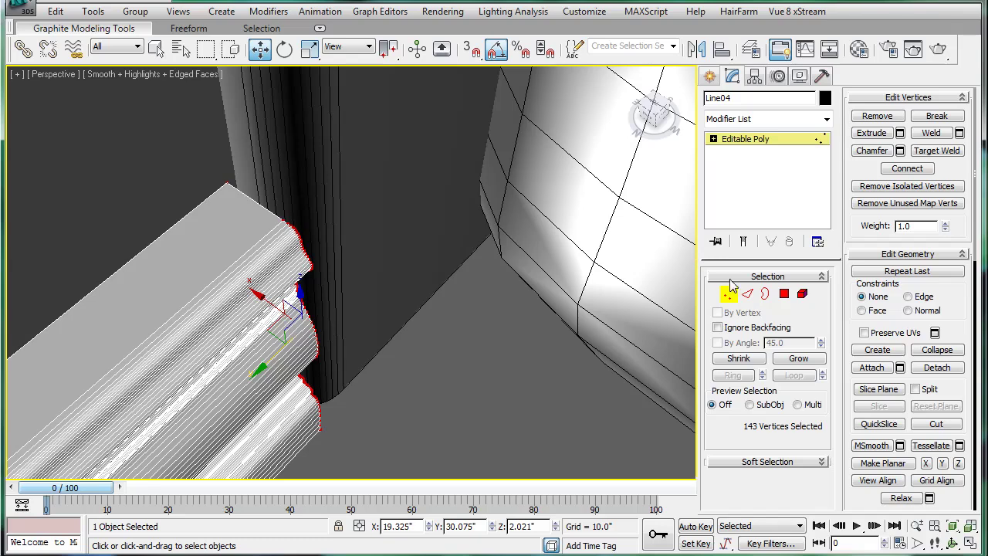
left_click(748, 294)
left_click(240, 197)
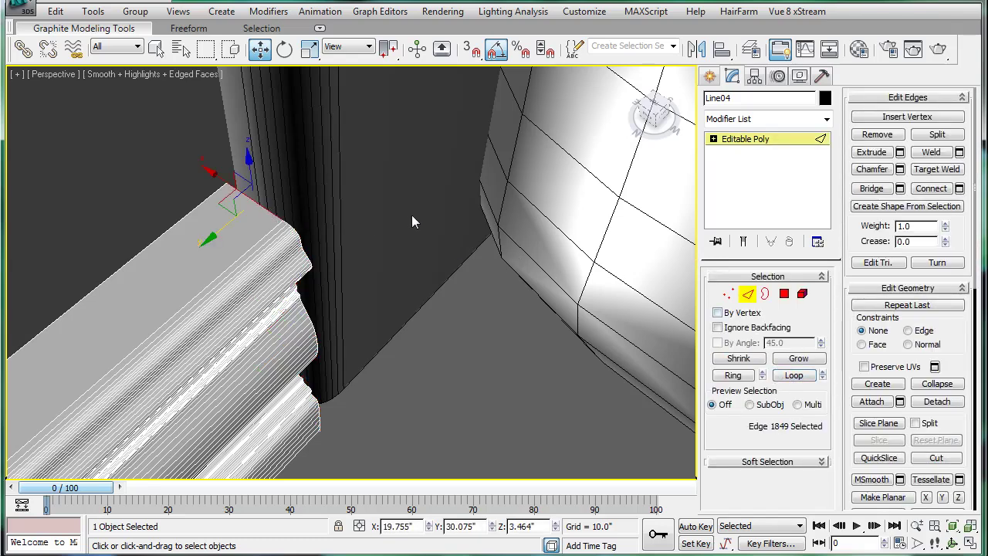
key("z")
middle_click_drag(396, 224, 310, 191, "alt")
left_click(781, 296)
left_click(362, 328)
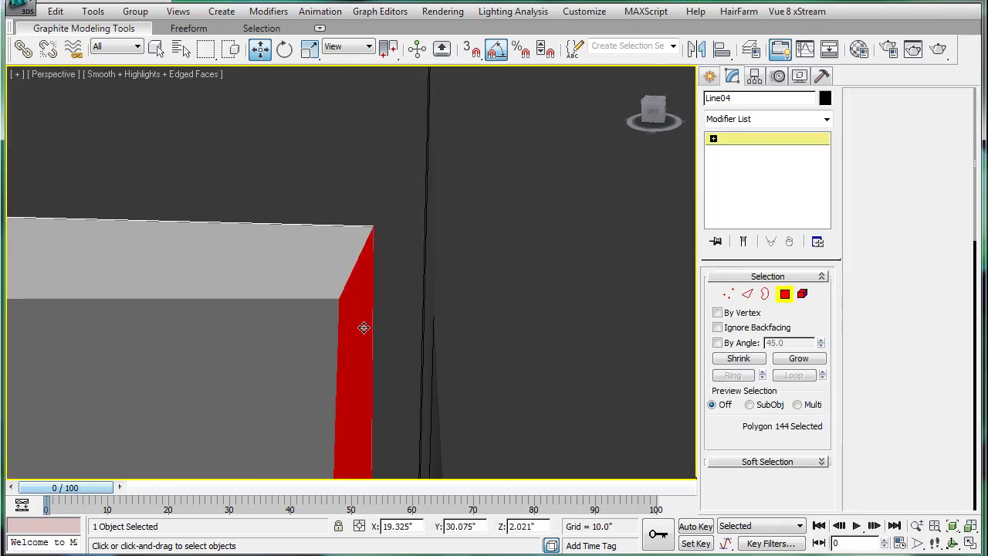
left_click(747, 295)
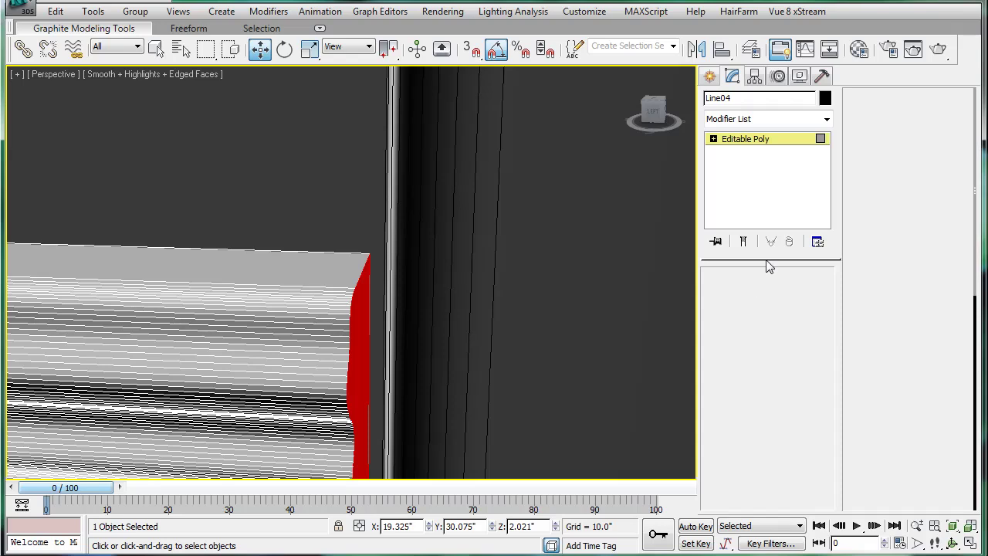
left_click(900, 169)
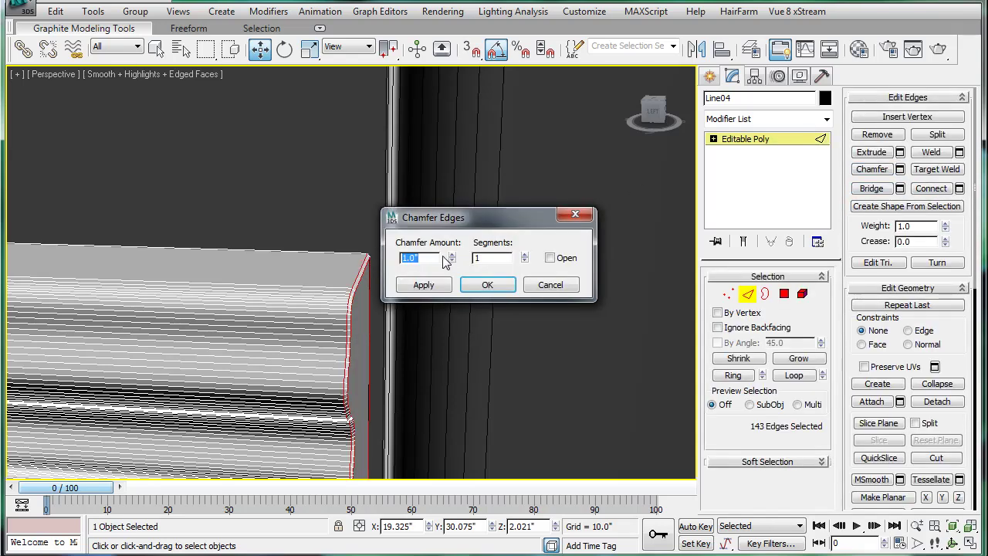
left_click_drag(454, 197, 492, 169)
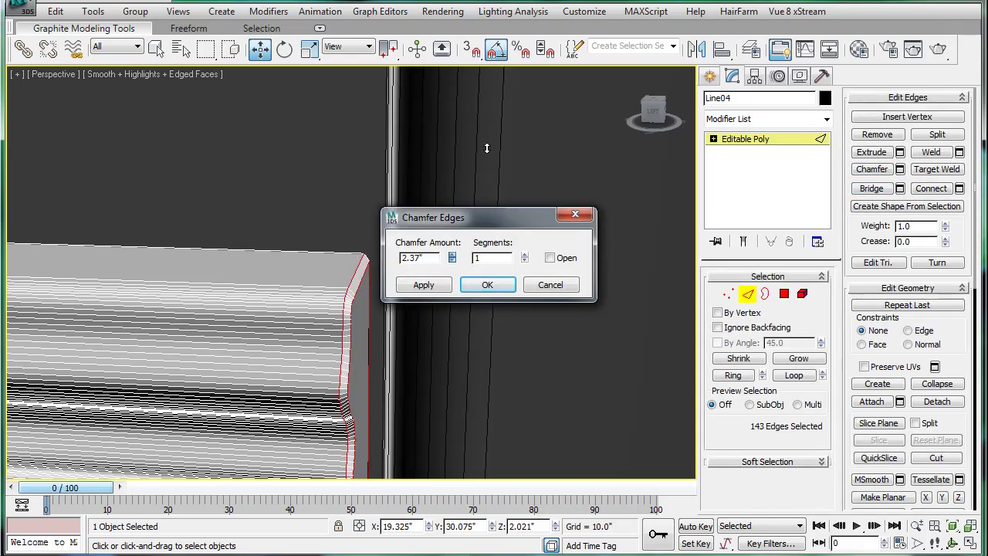
left_click(487, 284)
Step: Move the vertices of the baseboard's chamfered end along Y against the surround trim, placing them at 30.0 inches
left_click(725, 300, "ctrl")
middle_click_drag(434, 233, 447, 120, "alt")
left_click_drag(327, 314, 338, 314)
middle_click_drag(345, 312, 421, 305, "alt")
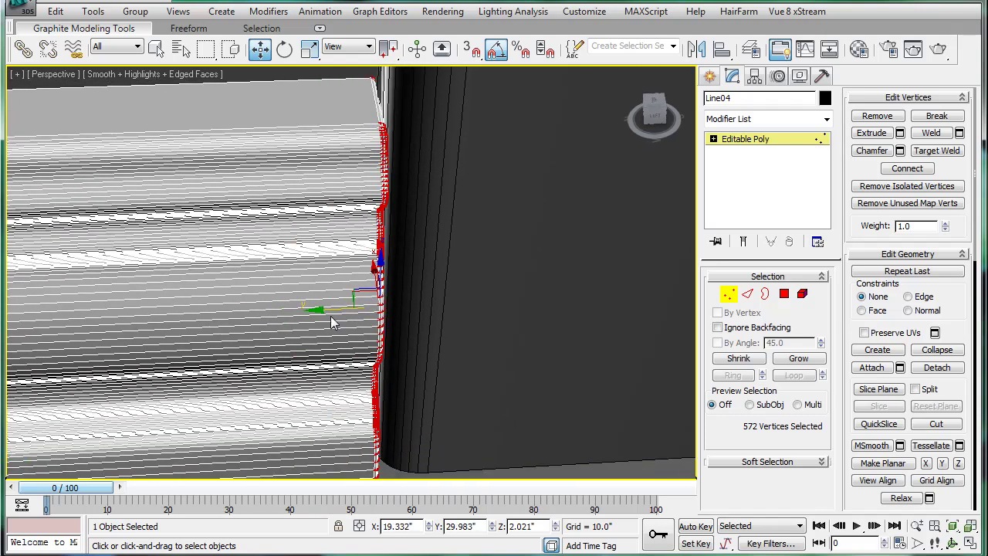
left_click_drag(329, 309, 326, 309)
Step: Examine the baseboards and door casing at the opposite end of the tub
scroll(332, 303, "down", 5)
middle_click_drag(332, 300, 483, 302, "alt")
scroll(498, 298, "down", 4)
scroll(481, 300, "up", 3)
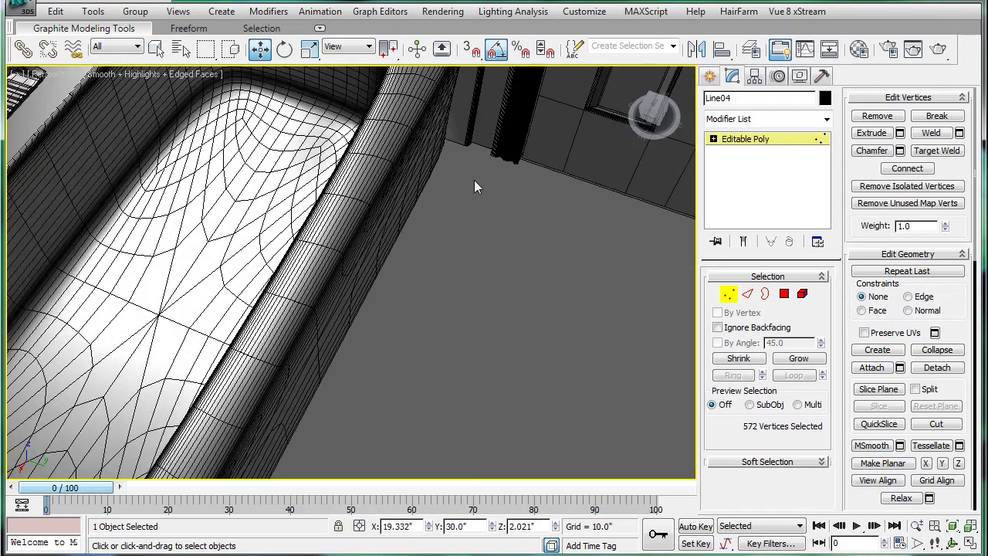
middle_click_drag(474, 180, 389, 332, "alt")
scroll(388, 306, "down", 4)
scroll(506, 239, "up", 4)
scroll(471, 241, "up", 1)
scroll(473, 233, "up", 1)
scroll(468, 246, "down", 1)
middle_click_drag(460, 239, 511, 215, "alt")
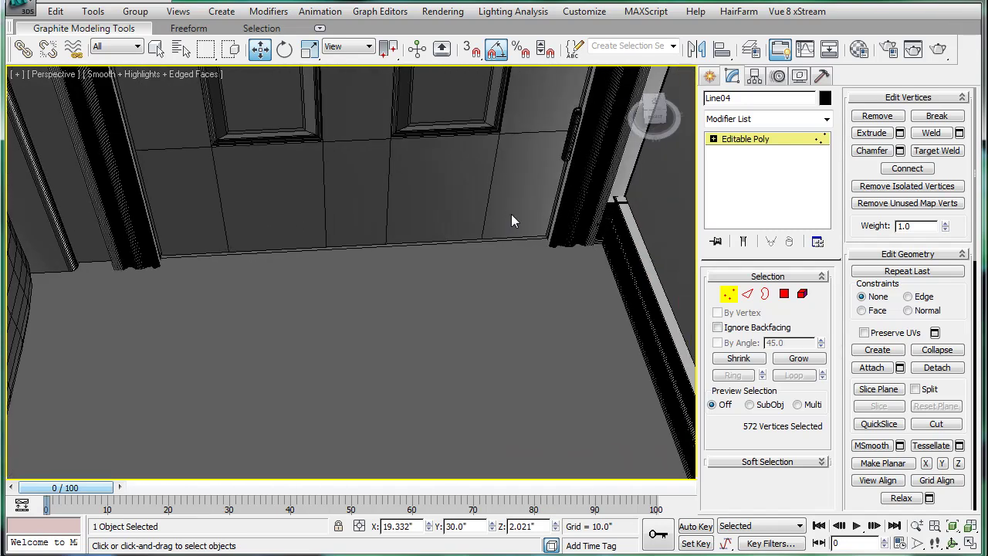
Step: Leave vertex editing and move the short baseboard piece between tub and door casing 0.667 inches along Y toward the casing
left_click(737, 144)
left_click(610, 223)
left_click(131, 264)
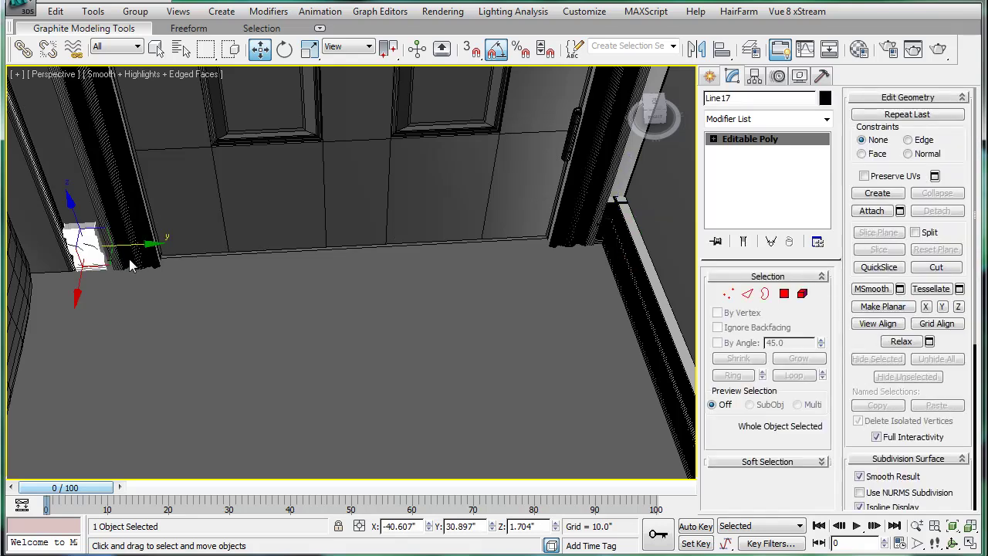
left_click_drag(131, 265, 373, 244, "shift")
left_click(490, 347)
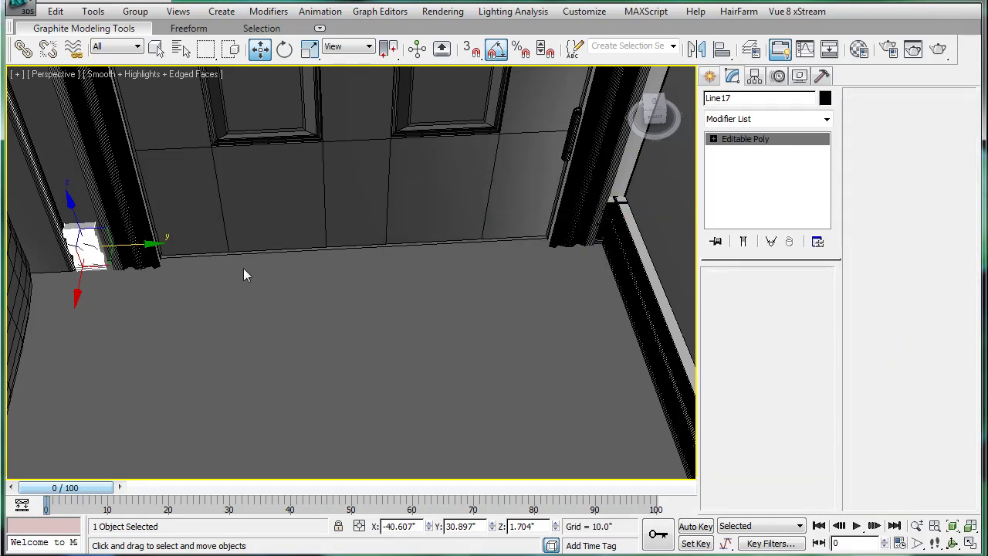
middle_click_drag(32, 240, 162, 250)
scroll(162, 250, "up", 1)
scroll(247, 249, "up", 2)
left_click_drag(240, 248, 250, 248)
scroll(250, 248, "up", 1)
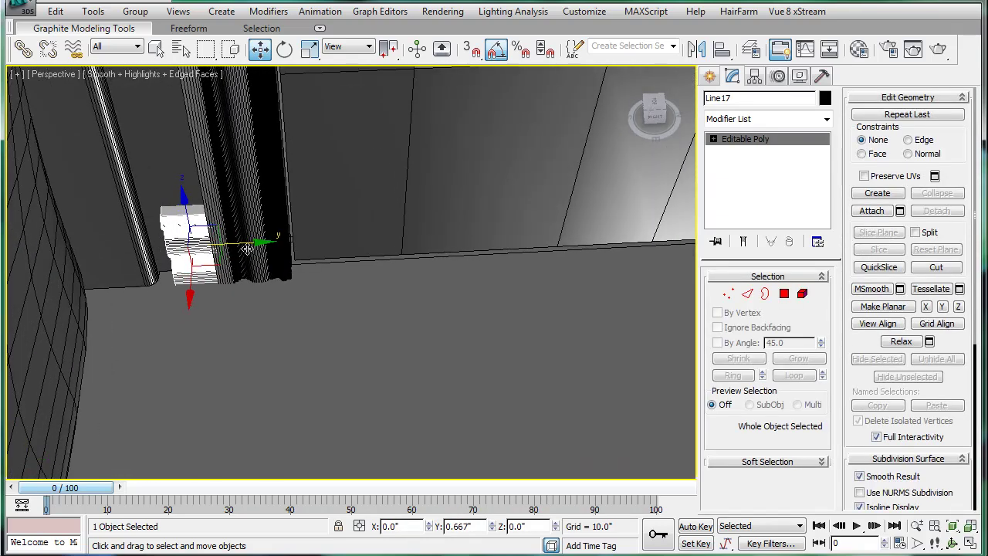
Step: Chamfer the profile edges on the tub-side end of the short baseboard piece by 2.25 inches, using additional segments
left_click(783, 294)
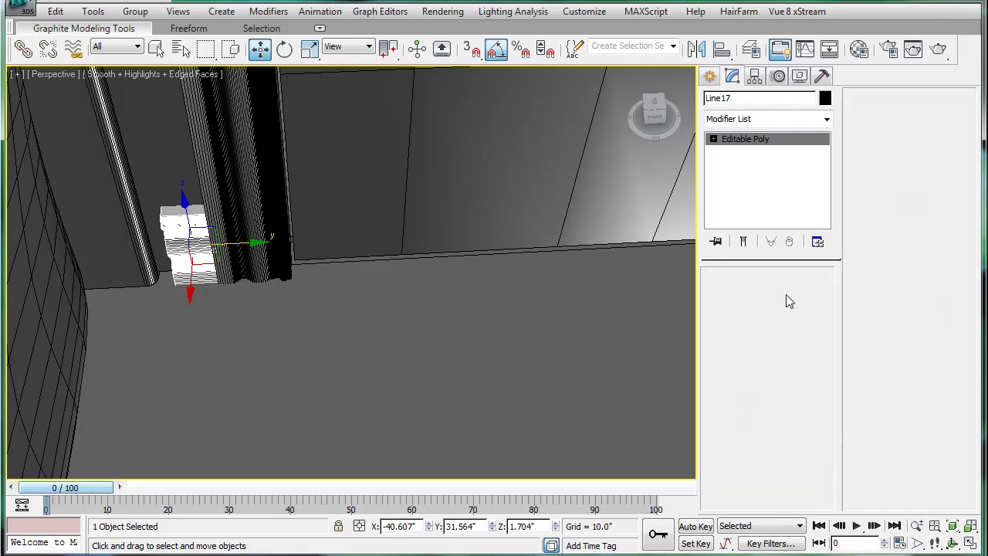
key("z")
middle_click_drag(197, 268, 263, 239, "alt")
left_click(263, 238)
left_click(747, 294)
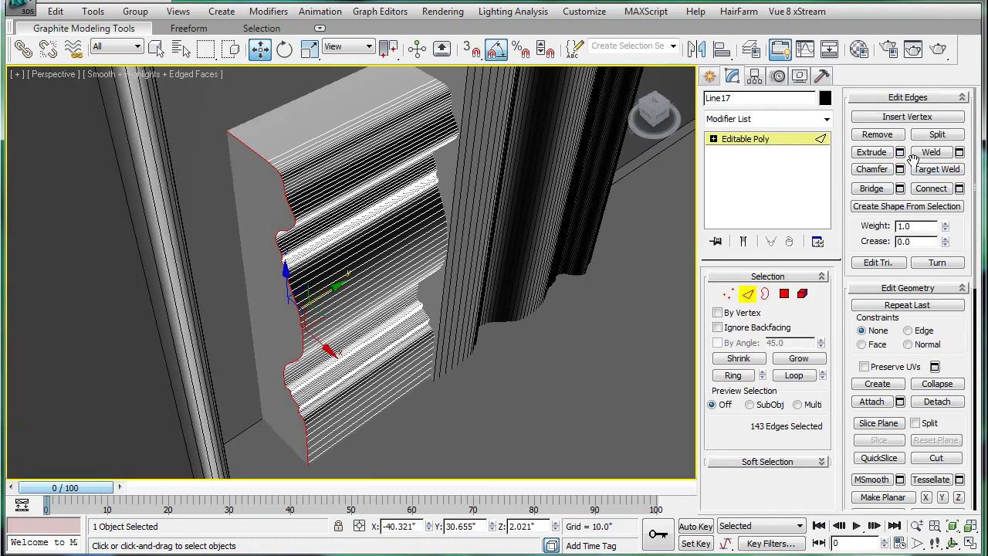
left_click(900, 169)
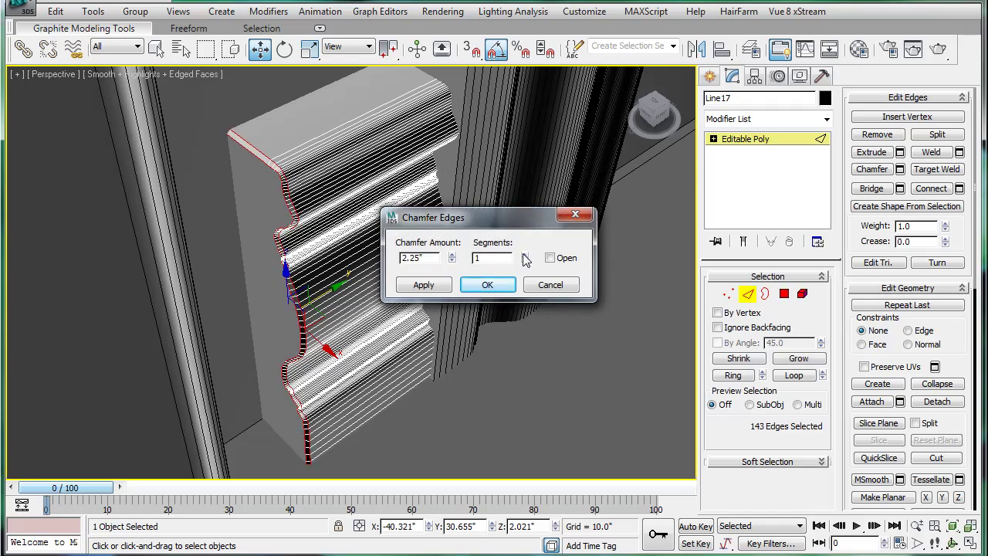
left_click(524, 255)
left_click(524, 256)
left_click(488, 285)
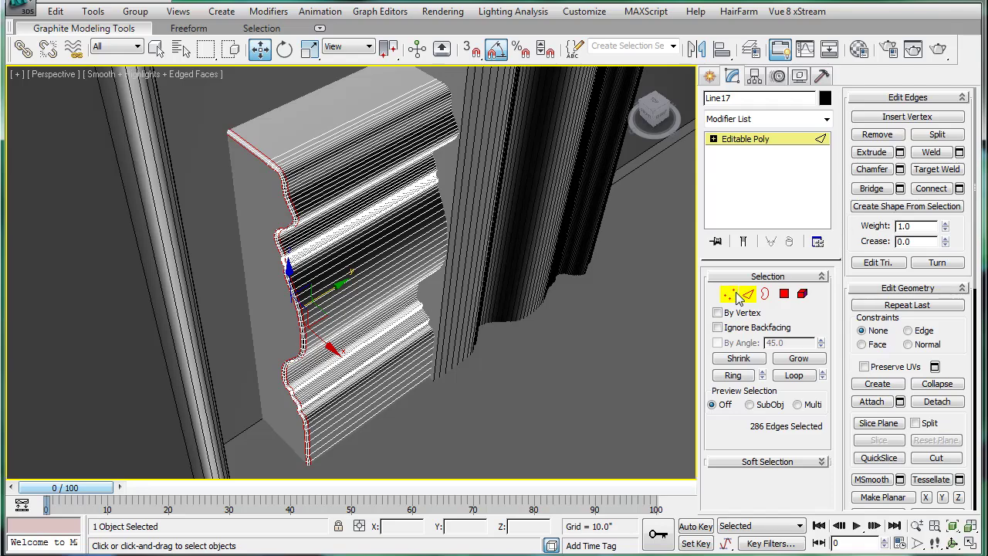
Step: Stretch the short piece's chamfered end toward the surround trim by moving its end vertices, then leave vertex editing and deselect it
middle_click_drag(412, 271, 209, 179, "alt")
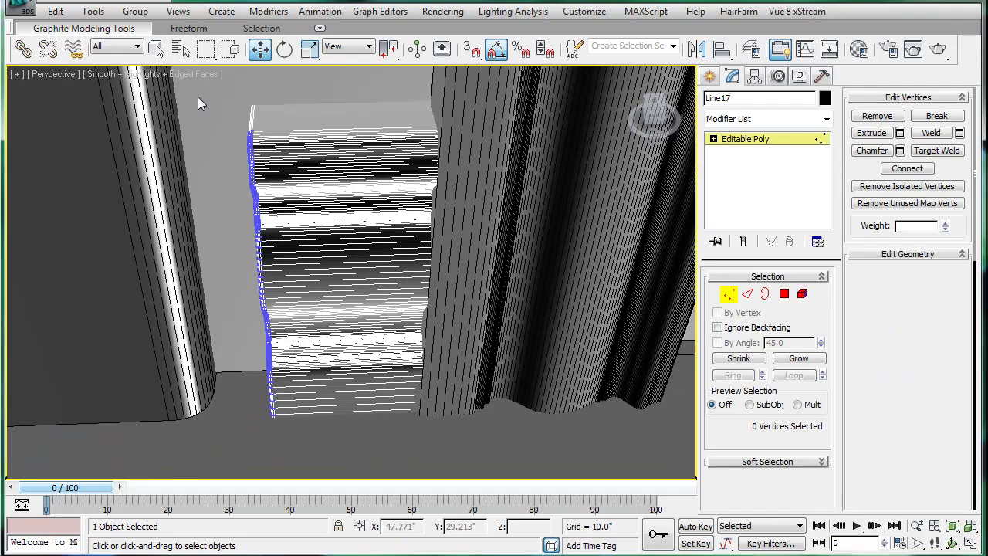
left_click_drag(192, 92, 366, 443)
left_click_drag(305, 264, 239, 277)
left_click(759, 143)
scroll(371, 212, "down", 10)
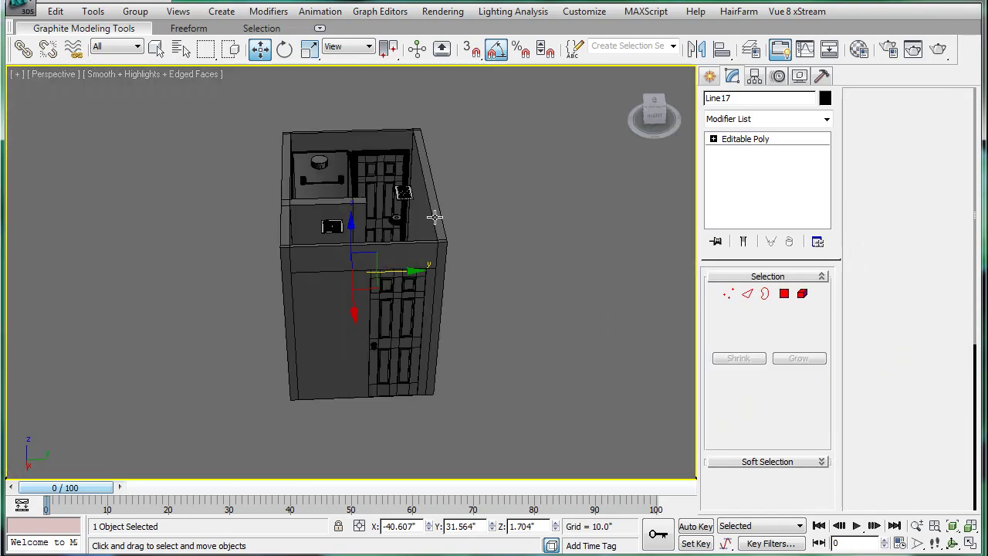
middle_click_drag(408, 254, 433, 253, "alt")
left_click(622, 202)
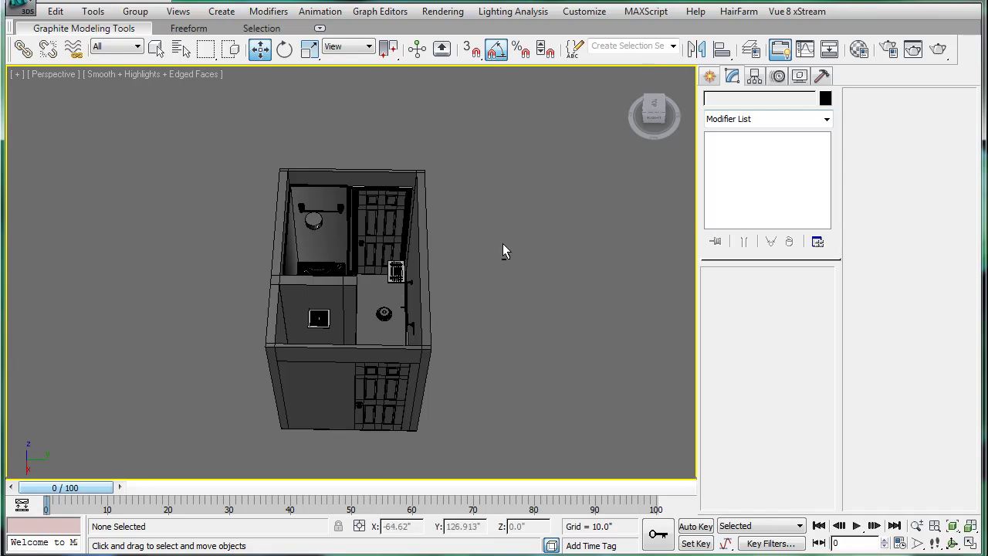
Step: Hide the edge wireframe and inspect how the baseboards meet the tub surround at both ends of the tub
middle_click_drag(503, 243, 463, 251, "alt")
scroll(463, 258, "up", 6)
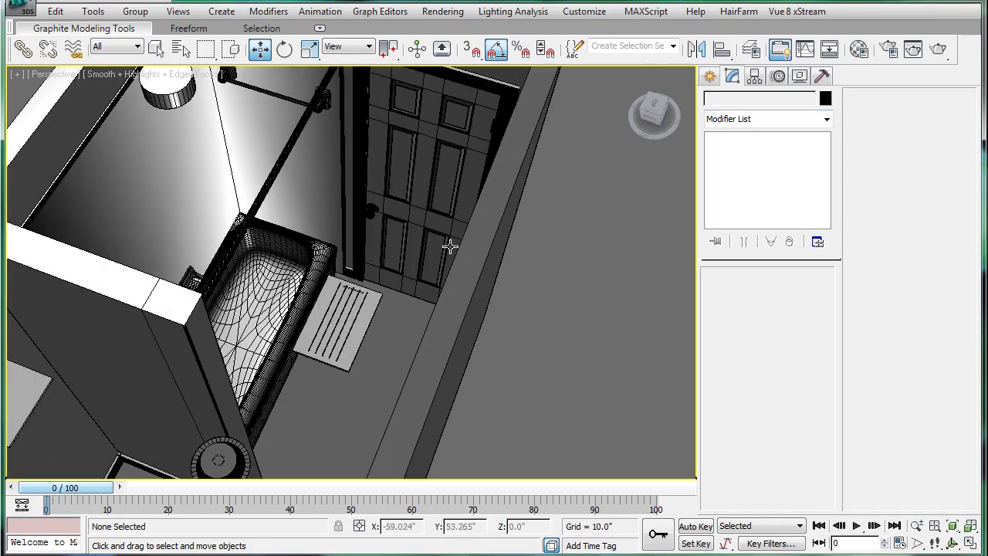
mouse_move(396, 255)
middle_mouse_down()
mouse_move(389, 295)
mouse_move(386, 249)
middle_mouse_up()
key("F4")
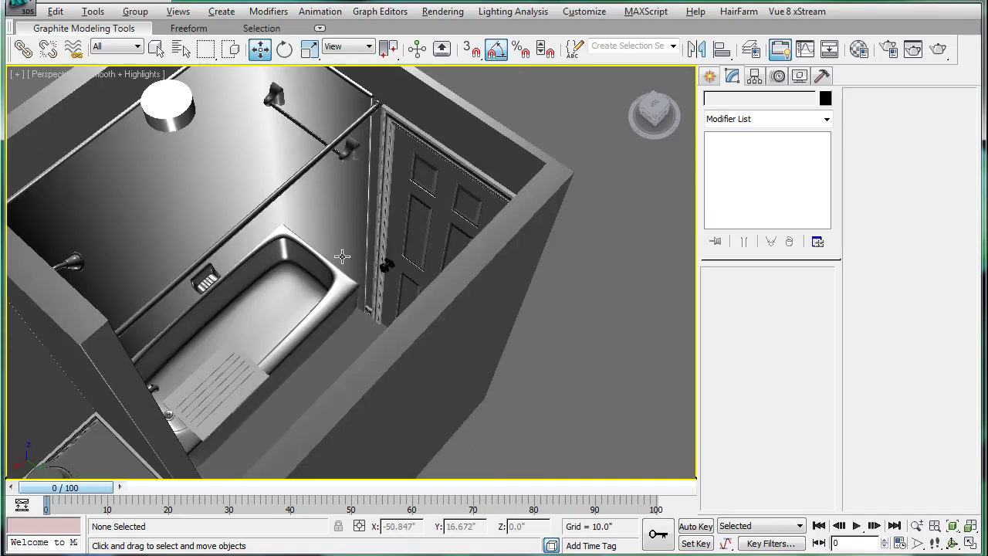
middle_click_drag(342, 256, 192, 288, "alt")
middle_click_drag(214, 228, 385, 331)
scroll(388, 279, "up", 4)
scroll(371, 253, "down", 3)
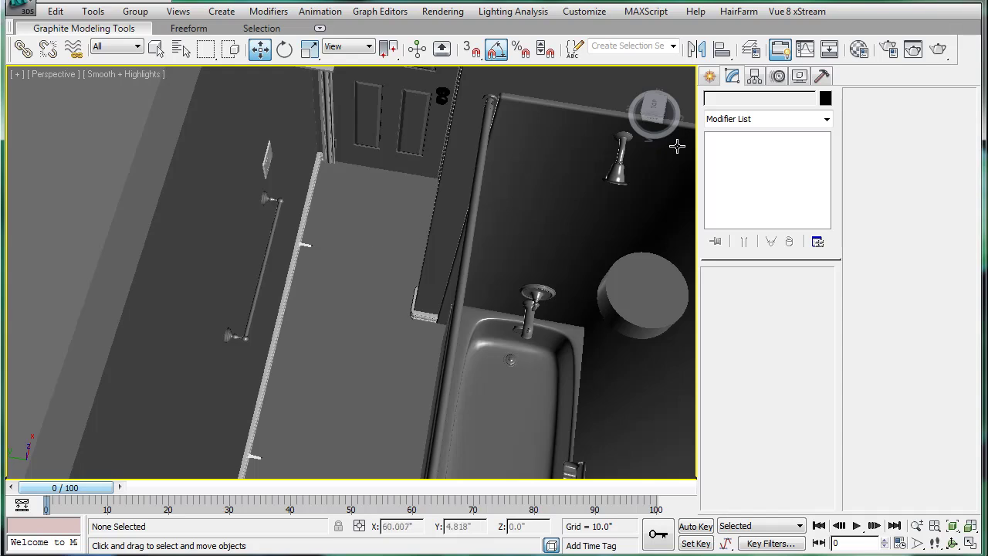
Step: Draw a rectangle spline about 41.3 inches long and 14.1 inches wide in the top view, crossing the wall with the towel bar
left_click(714, 78)
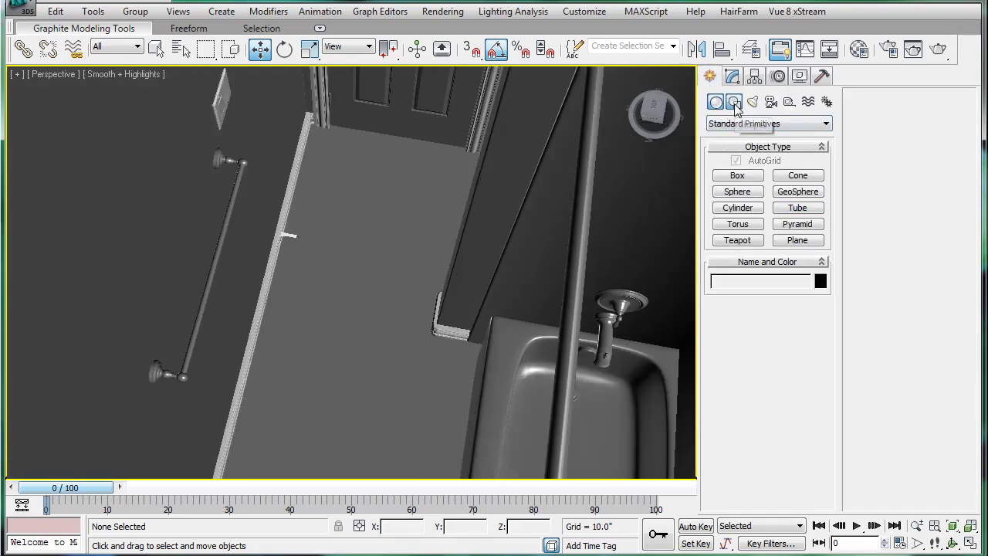
left_click(734, 102)
left_click(747, 188)
left_click(797, 189)
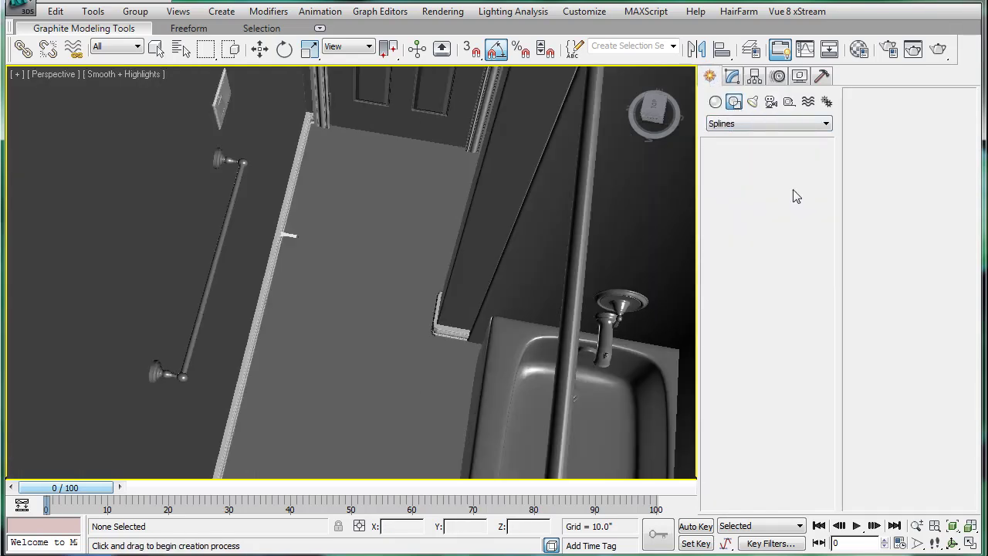
key("t")
scroll(419, 254, "up", 5)
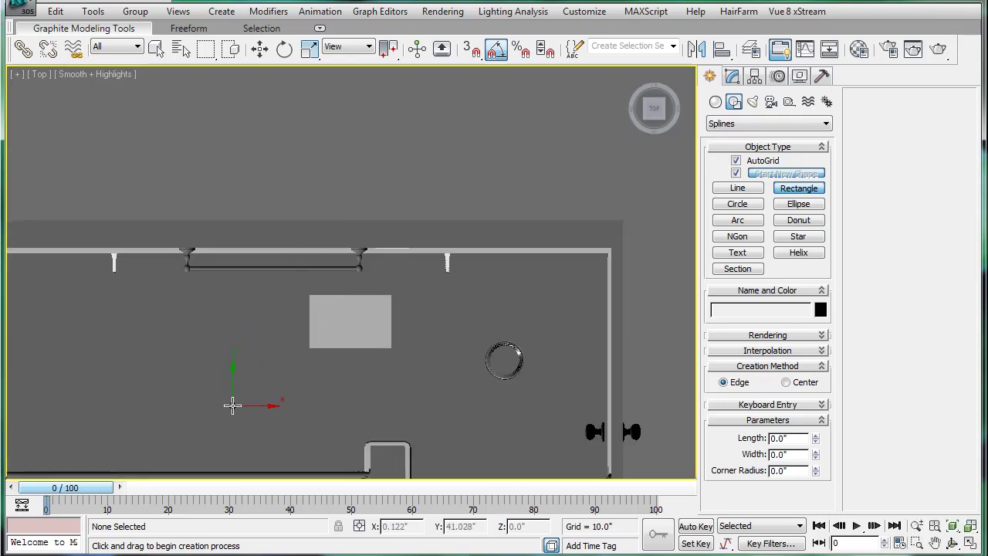
left_click_drag(234, 396, 331, 124)
left_click(331, 118)
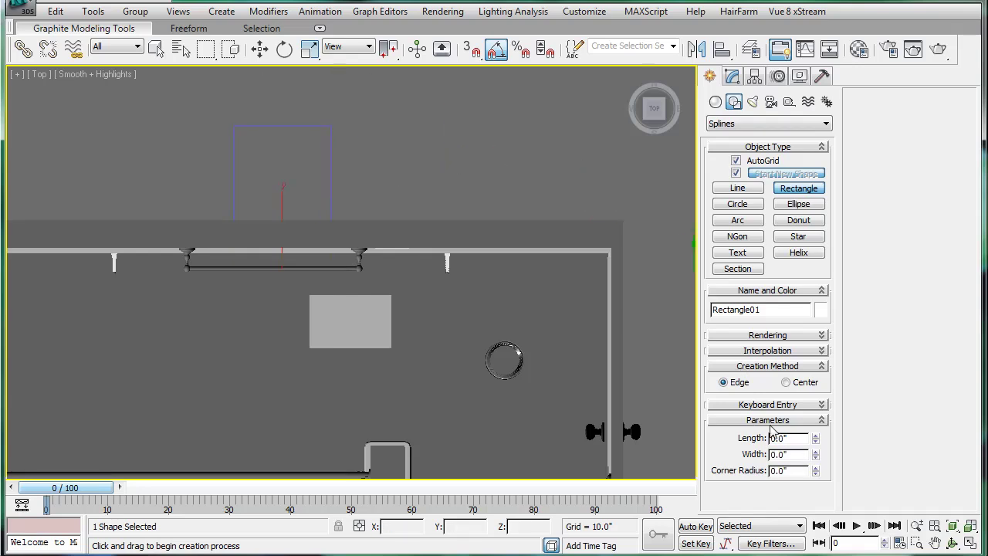
Step: Set the rectangle's width to 13 inches and its length to 60 inches
left_click(731, 76)
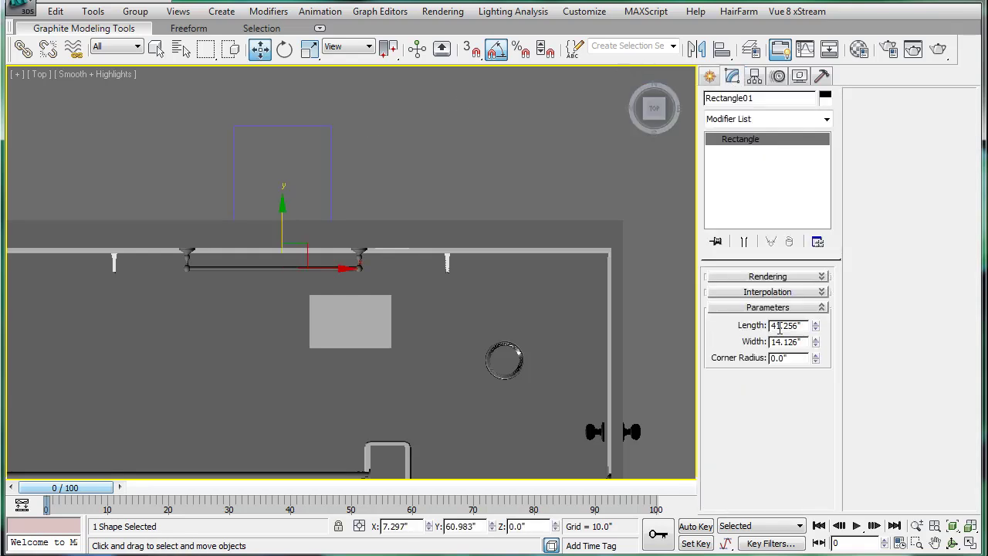
double_click(805, 341)
type("13")
key("Return")
double_click(807, 325)
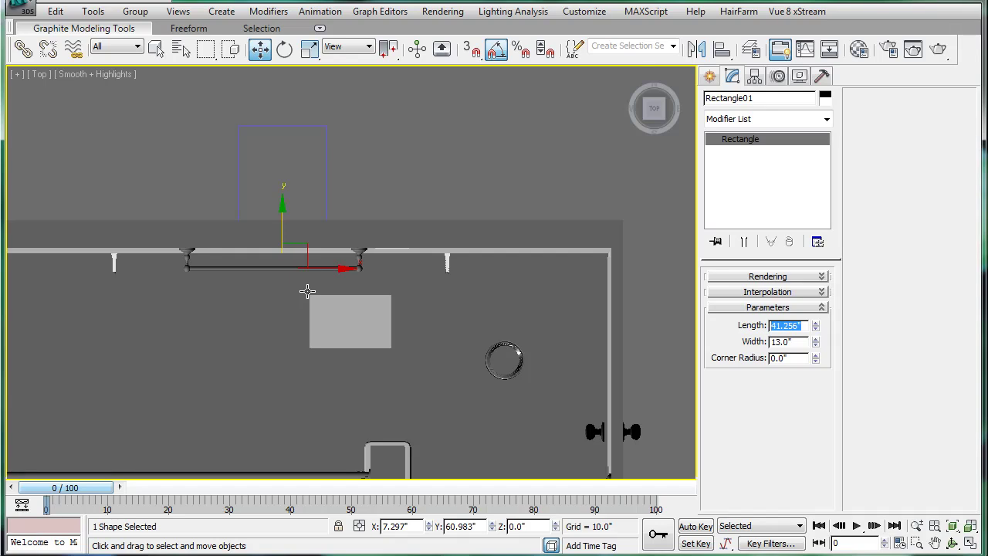
scroll(421, 289, "down", 3)
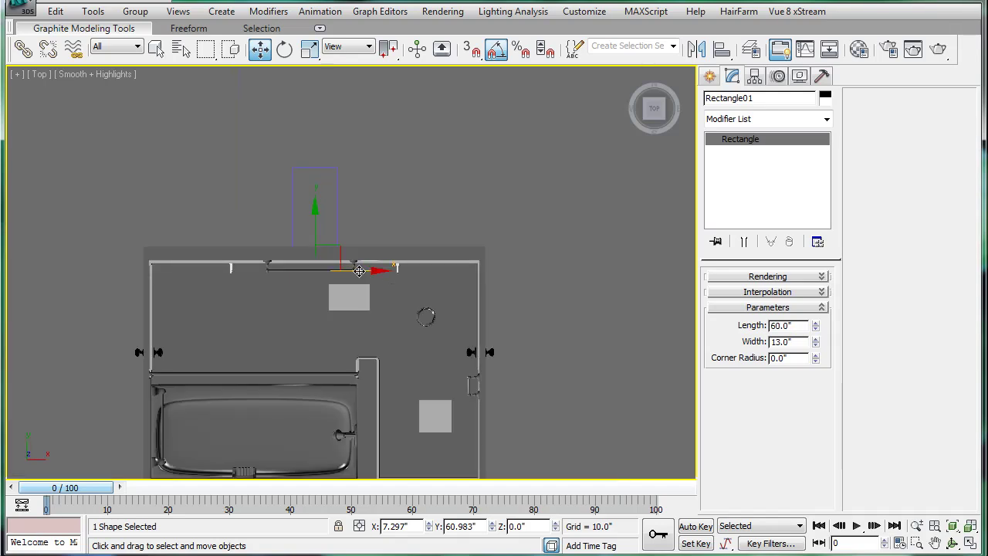
Step: Raise the rectangle to about 53.6 inches in Z and shift it to about 61.3 inches in Y, centring it over the towel bar
key("p")
middle_click_drag(422, 289, 154, 285, "alt")
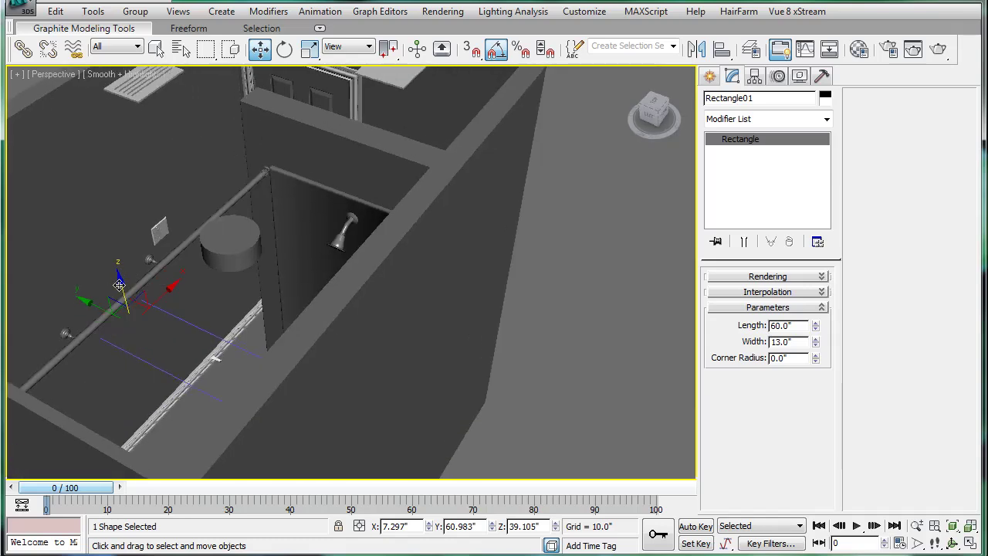
scroll(124, 277, "down", 5)
key("t")
scroll(359, 242, "up", 3)
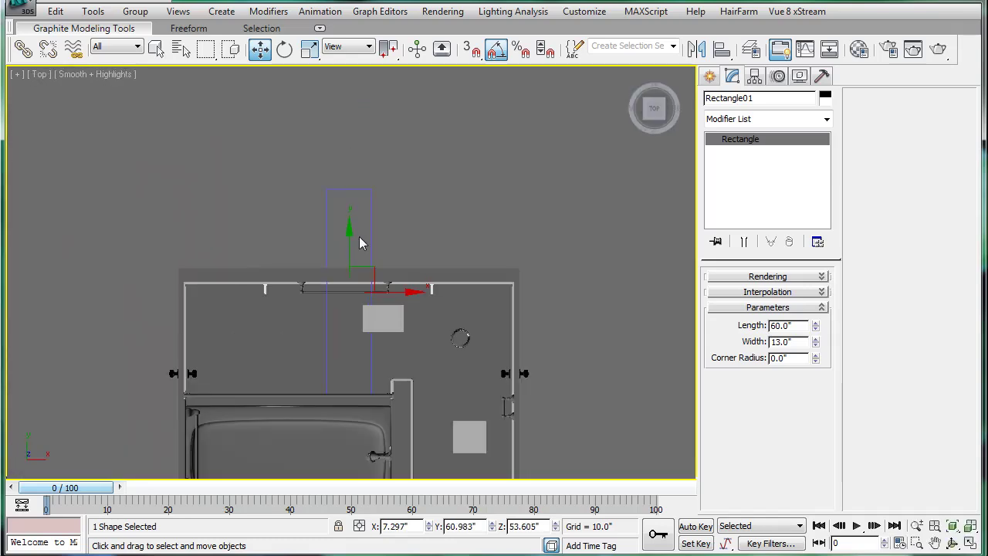
scroll(358, 241, "up", 2)
mouse_move(349, 252)
left_mouse_down()
mouse_move(348, 188)
mouse_move(350, 247)
left_mouse_up()
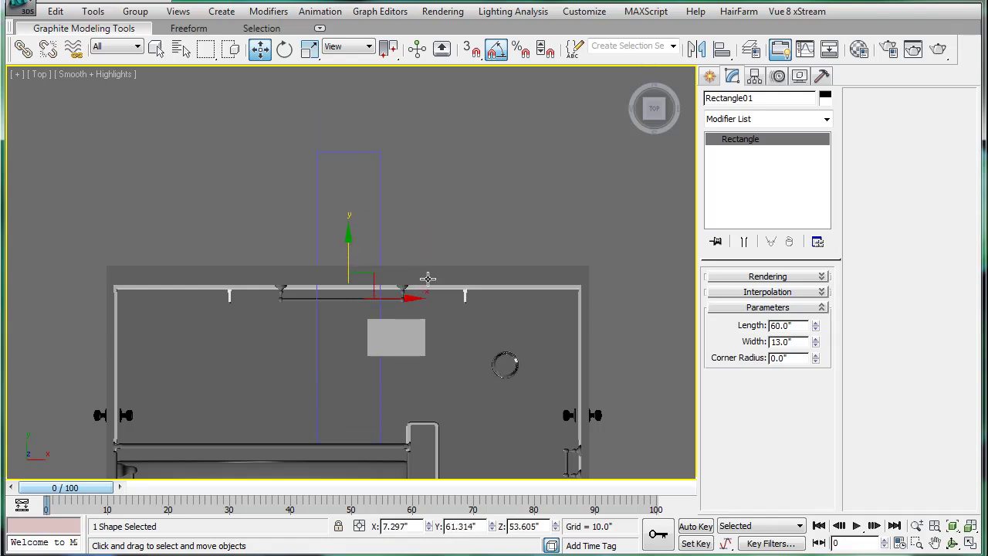
middle_click_drag(428, 278, 429, 281)
scroll(439, 282, "up", 1)
scroll(437, 285, "down", 1)
Step: Lower the rectangle to about 49.7 inches in Z so it sits just above the towel bar
key("p")
middle_click_drag(390, 335, 421, 297)
key("super")
key("super")
middle_click_drag(373, 329, 351, 271, "alt")
left_click_drag(302, 246, 306, 281)
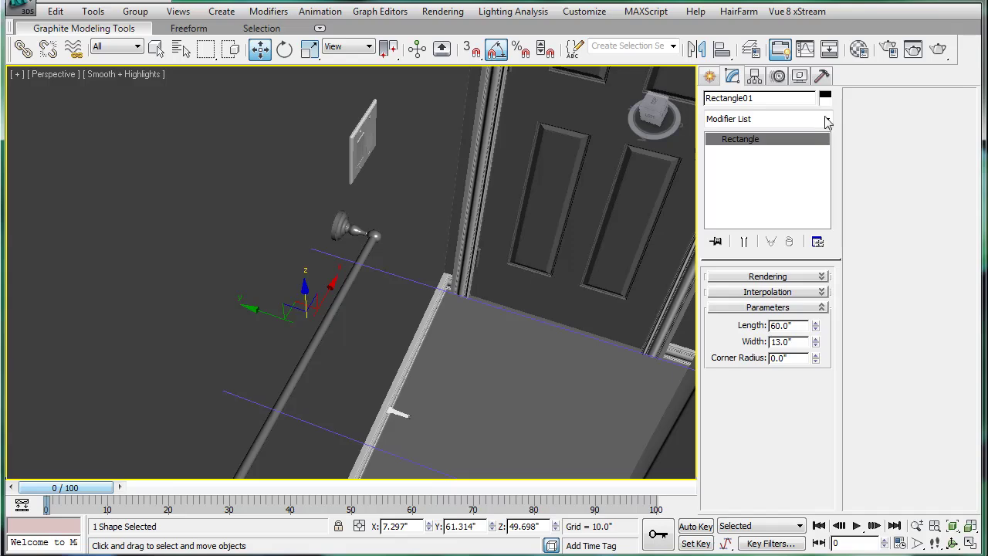
Step: Apply a Garment Maker modifier to the rectangle
left_click(826, 120)
left_click_drag(830, 216, 828, 286)
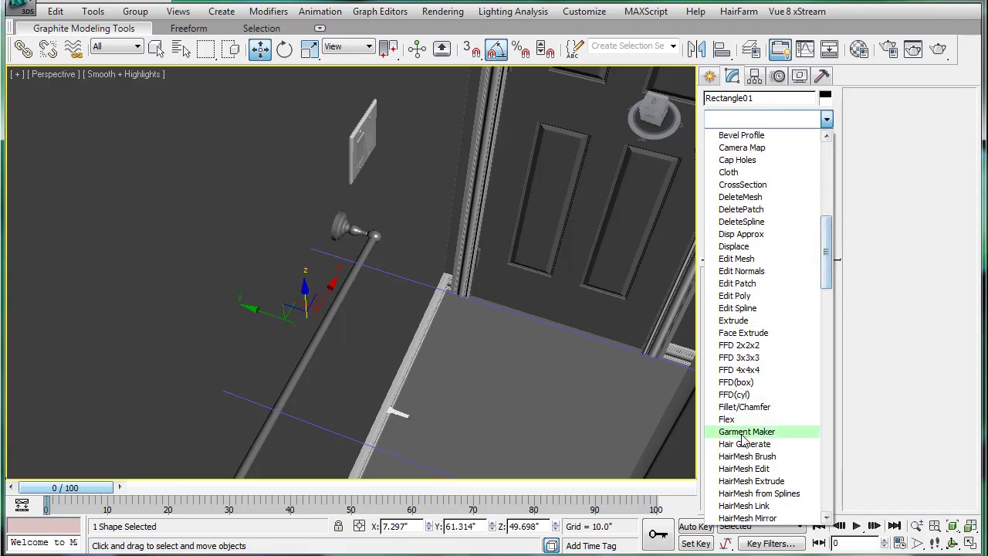
left_click(745, 433)
middle_click_drag(560, 324, 532, 311, "alt")
Step: Increase the rectangle's Garment Maker mesh density to 1.347 and display edged faces in the perspective view
left_click_drag(801, 300, 795, 303)
left_click(794, 298)
left_click(794, 298)
left_click(794, 298)
left_click(794, 298)
left_click(794, 302)
left_click(795, 303)
left_click(795, 303)
left_click(796, 304)
middle_click_drag(622, 237, 608, 253)
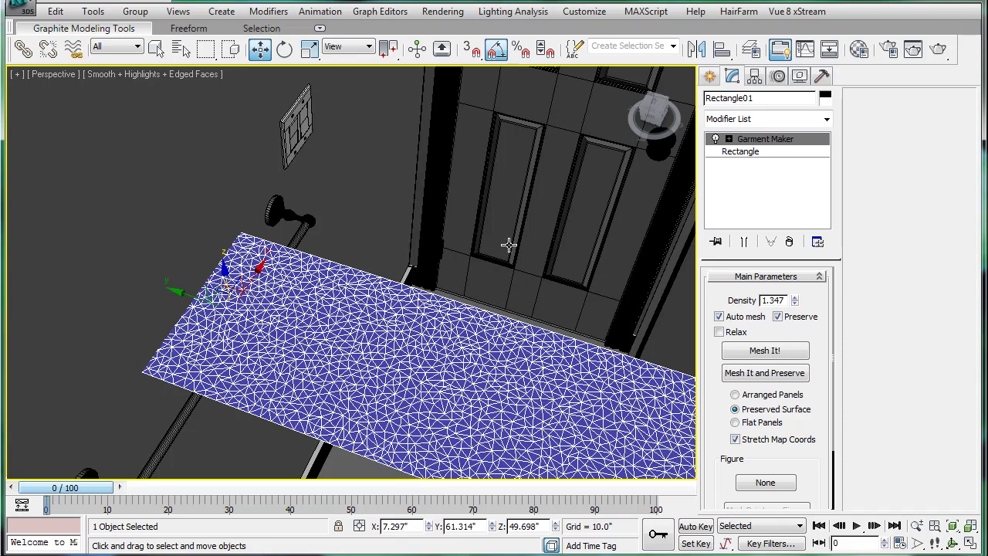
Step: Open the towel bar group and select only its long bar cylinder
left_click(156, 461)
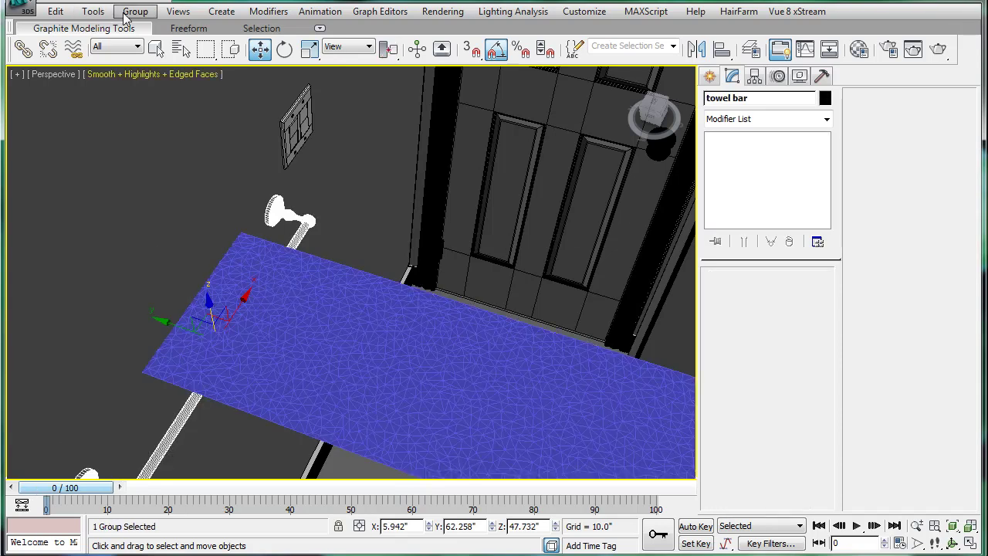
left_click(134, 11)
left_click(158, 47)
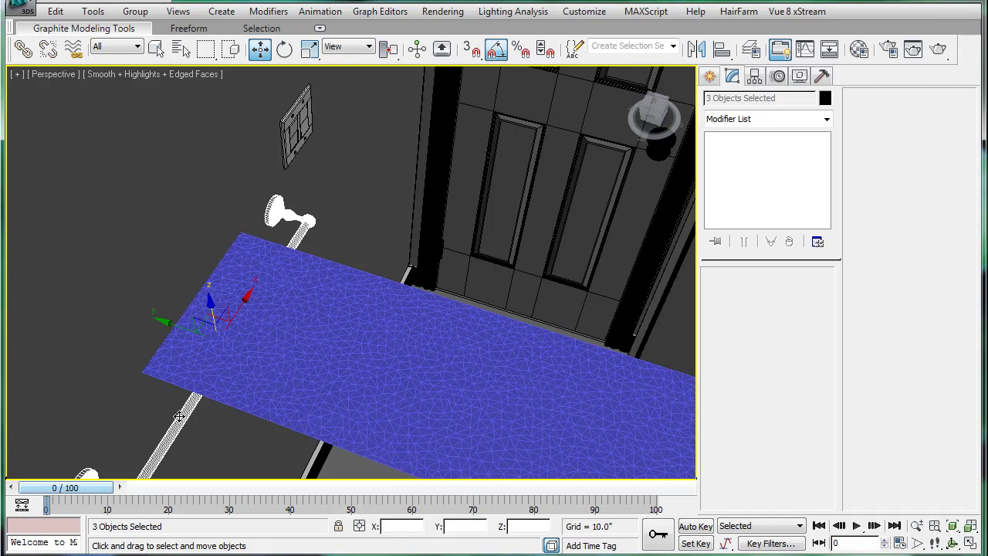
left_click(178, 417)
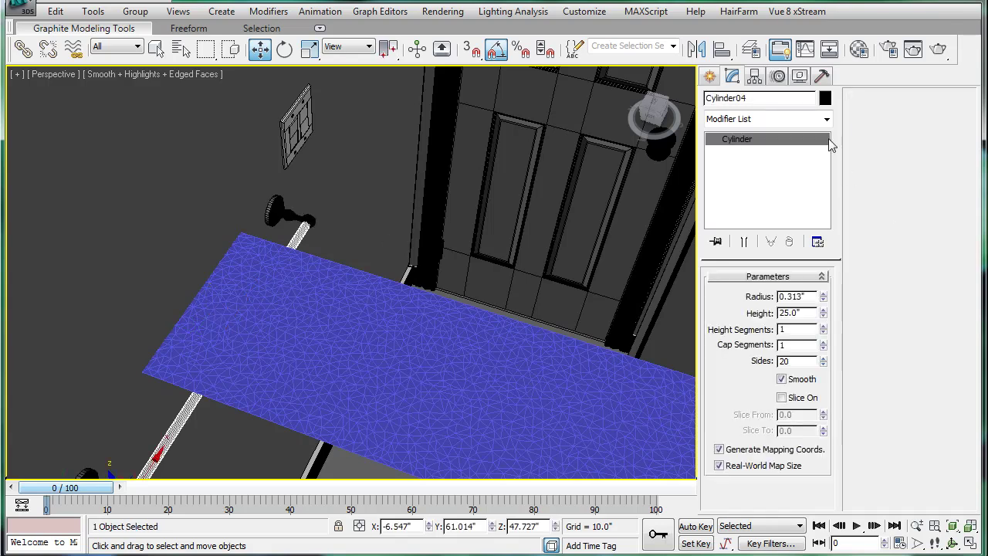
Step: Apply a Cloth modifier to the bar cylinder and set Cylinder04 as a Collision Object in its object properties
left_click(827, 119)
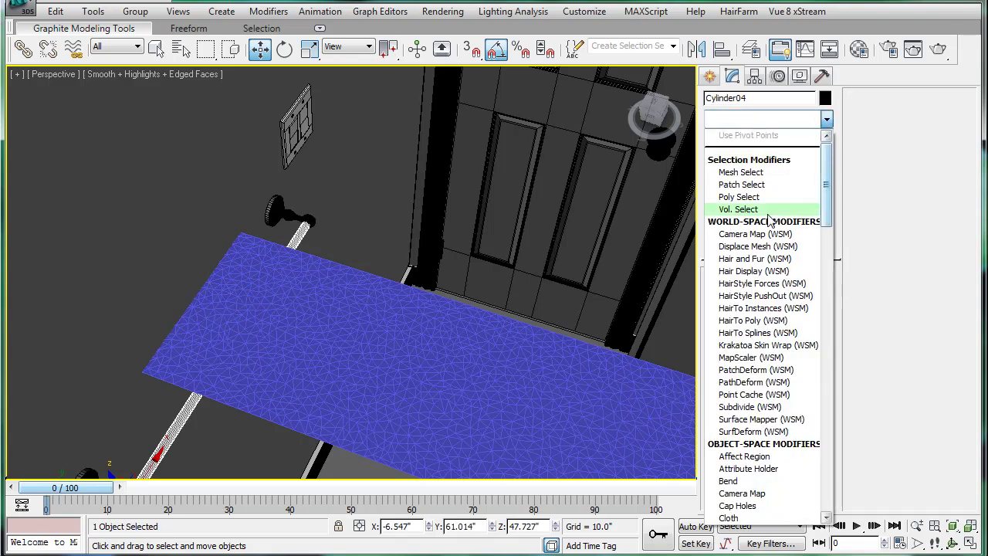
left_click(729, 518)
left_click(771, 301)
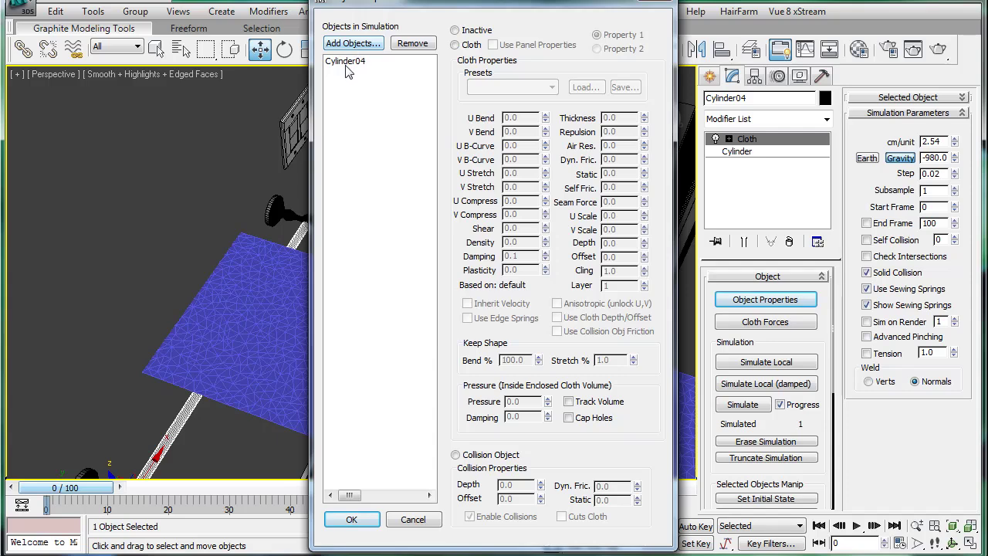
left_click(347, 60)
left_click(455, 454)
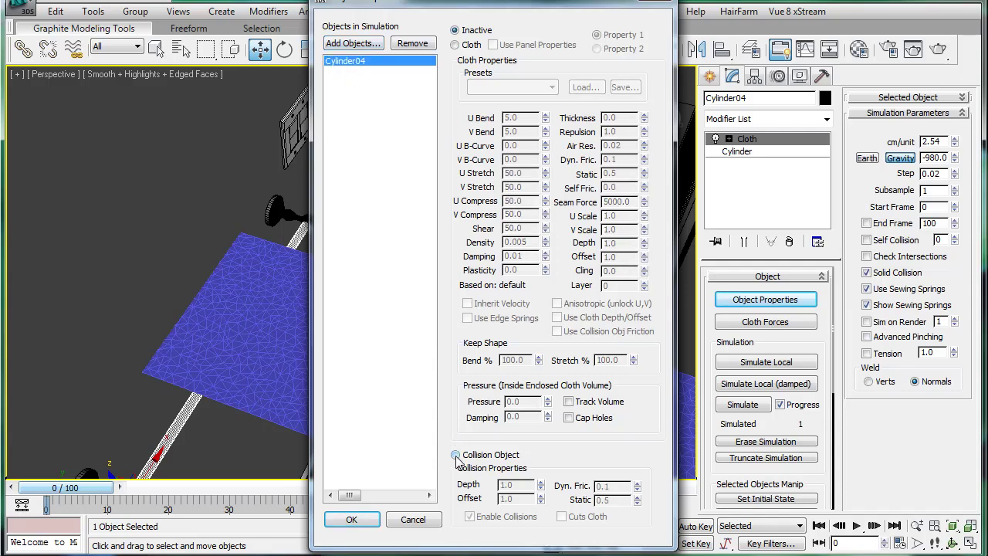
Step: Add Rectangle01 to the objects in the cloth simulation
left_click(352, 44)
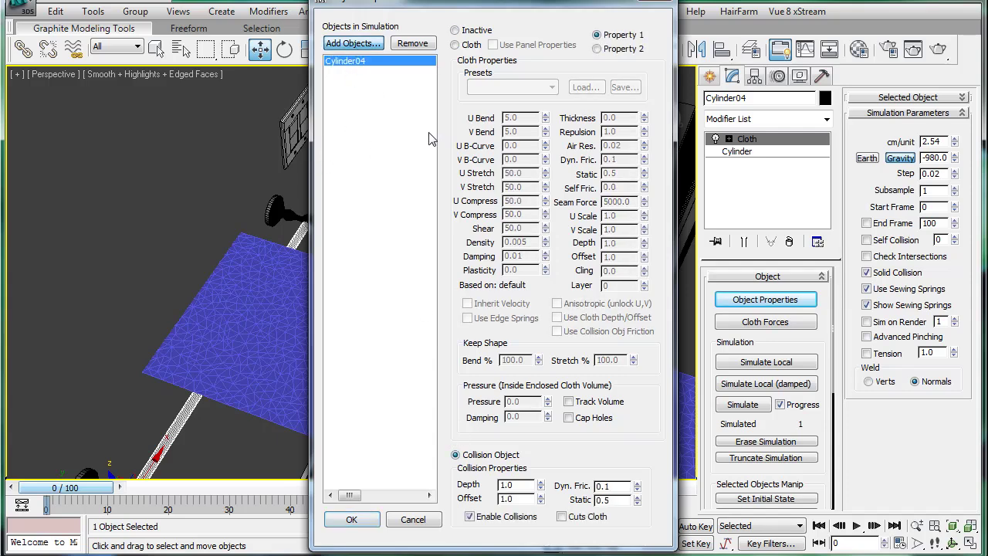
left_click_drag(434, 204, 421, 376)
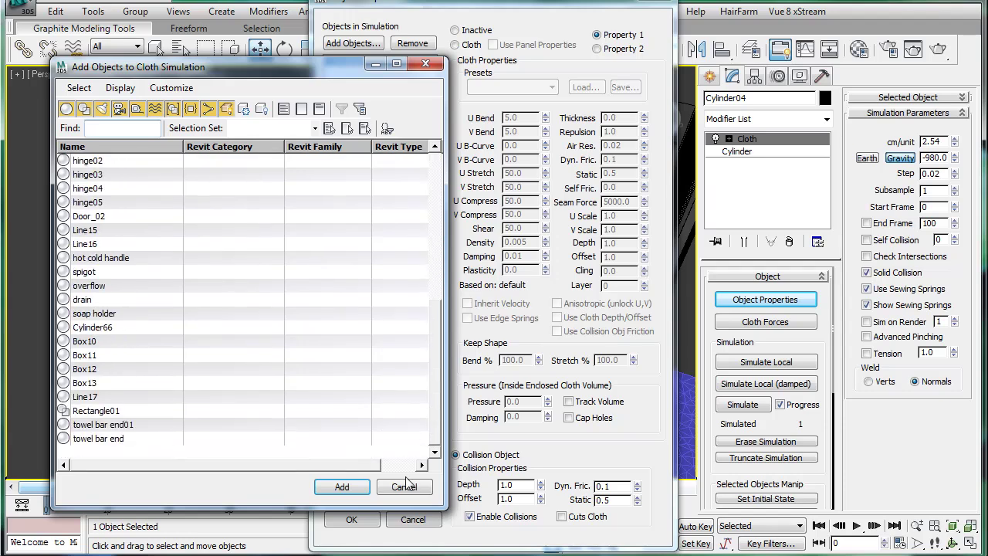
left_click(139, 411)
left_click(342, 487)
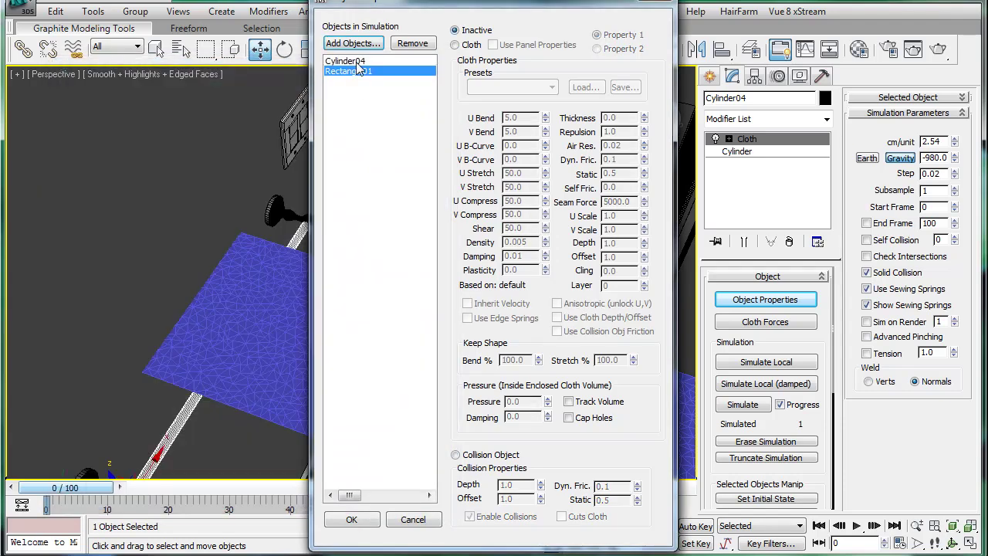
Step: Set Cylinder04 as Cloth with the Cotton preset and accept the object properties
left_click(454, 45)
left_click(531, 87)
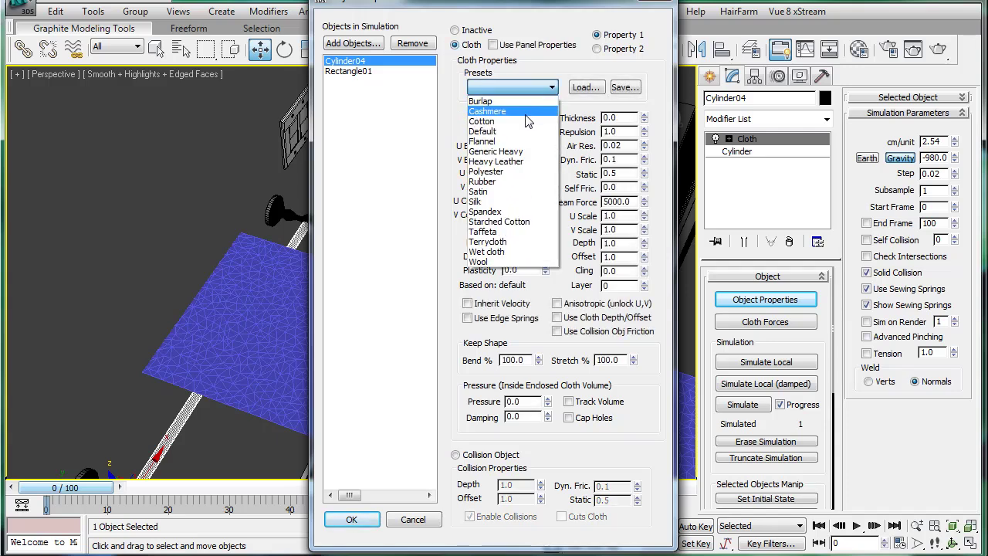
left_click(528, 123)
left_click(351, 519)
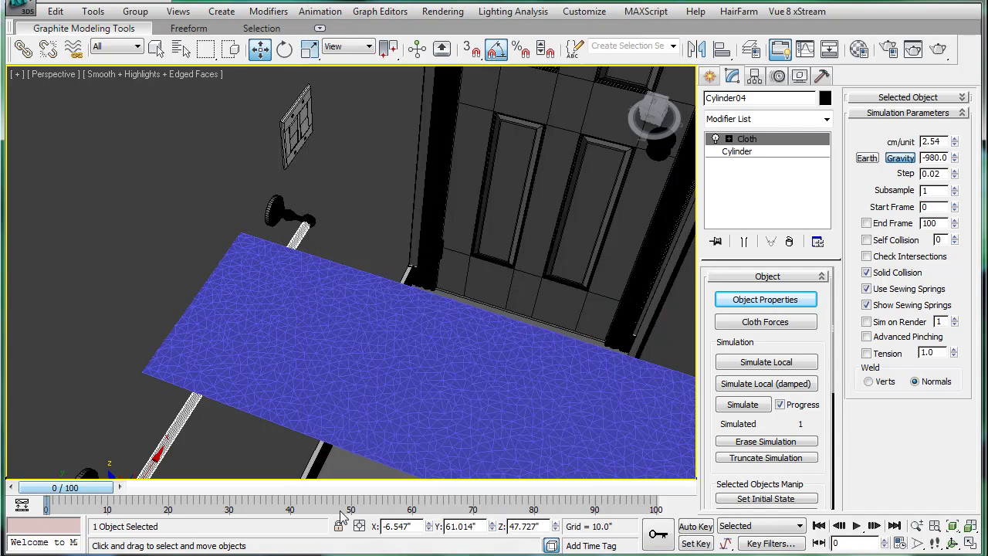
Step: Try a local cloth simulation on the meshed rectangle, stop it, and erase the simulation
left_click(363, 296)
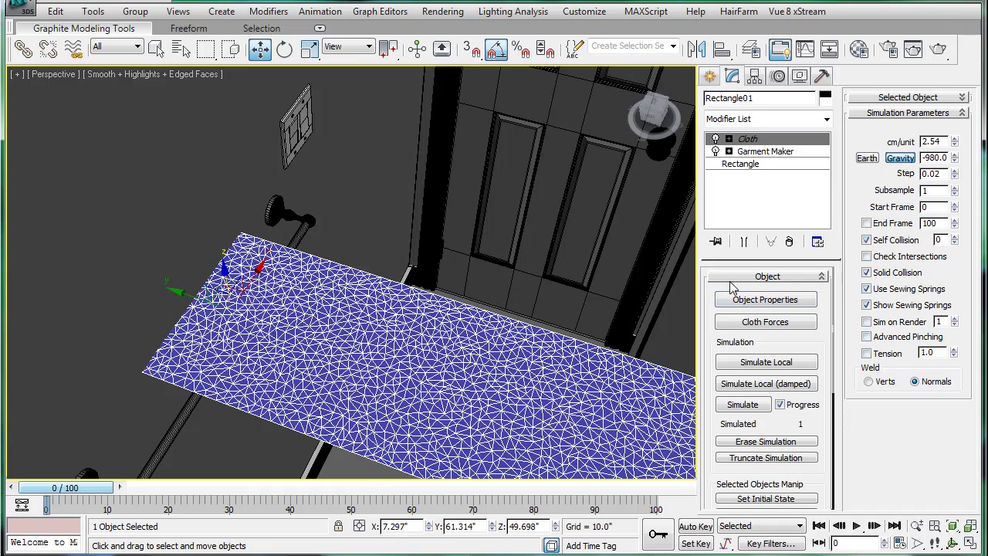
left_click(764, 363)
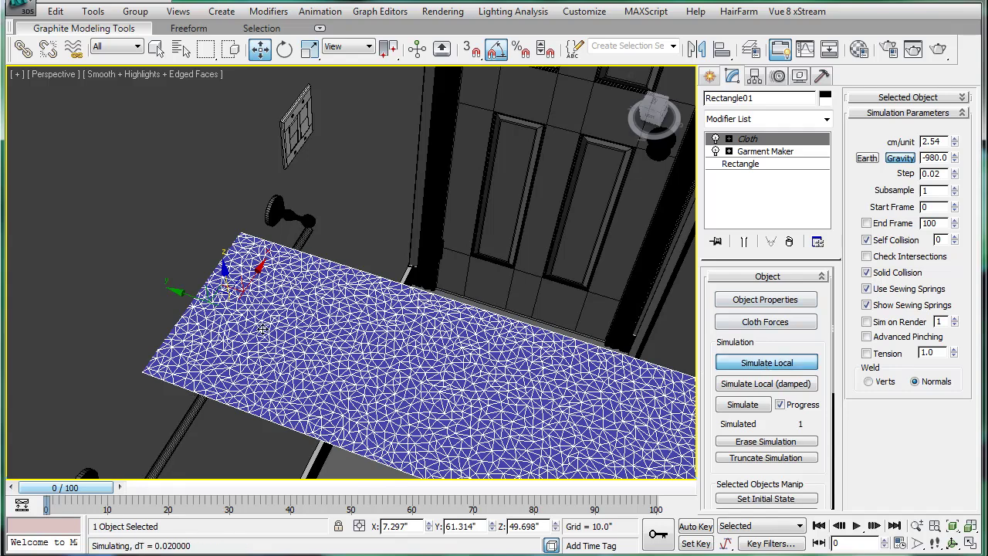
left_click(767, 368)
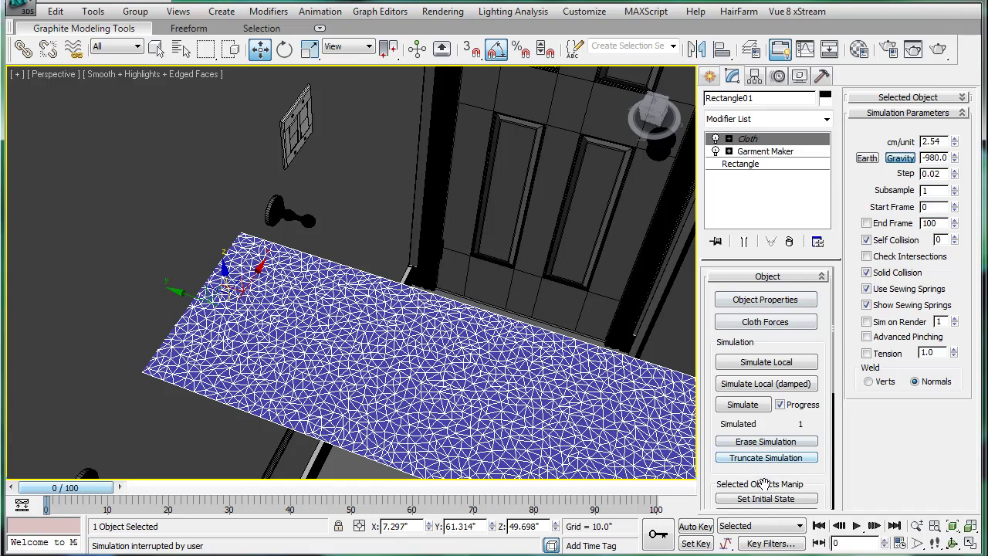
scroll(777, 473, "down", 3)
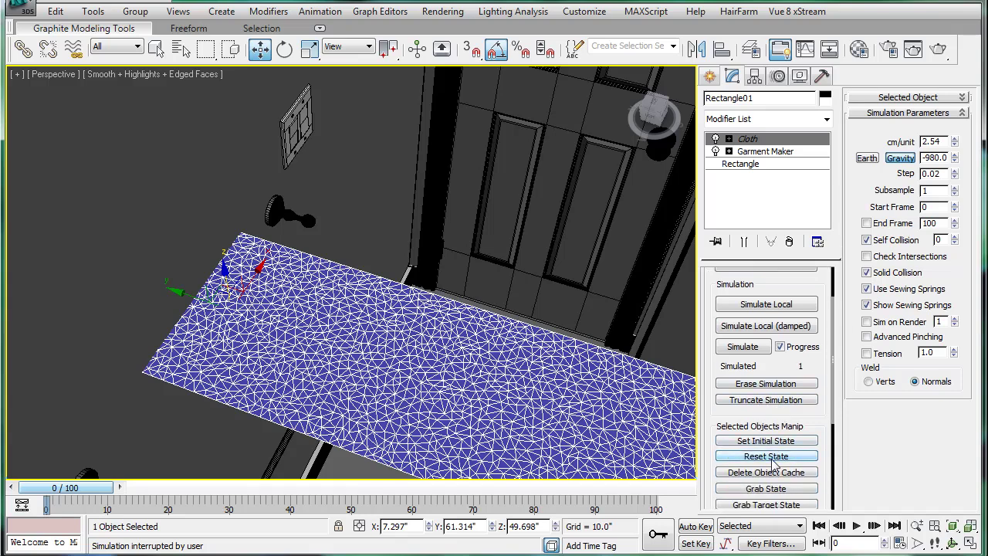
left_click(755, 383)
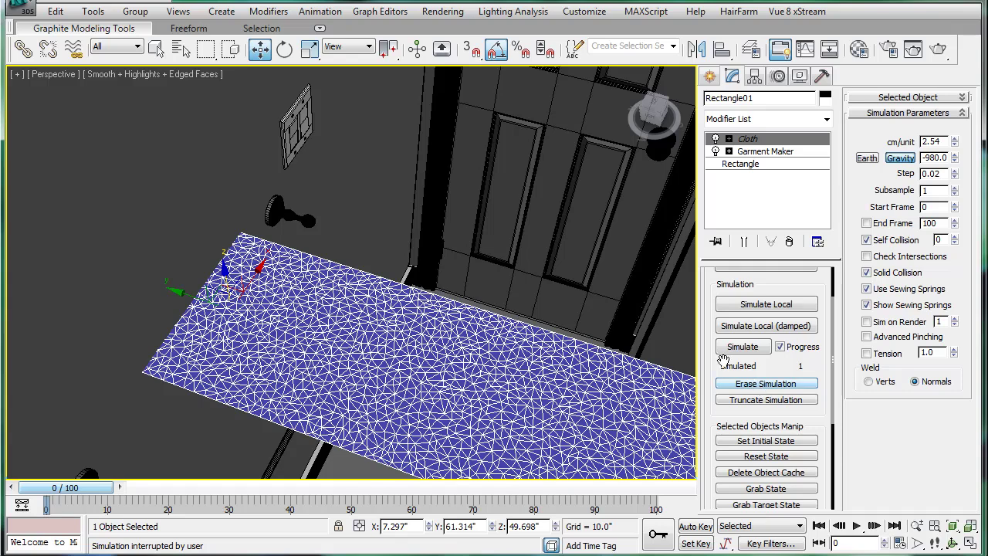
Step: Try the local simulation again, stop it with the bar returned to its brackets, and turn off Self Collision
middle_click_drag(530, 270, 547, 278, "alt")
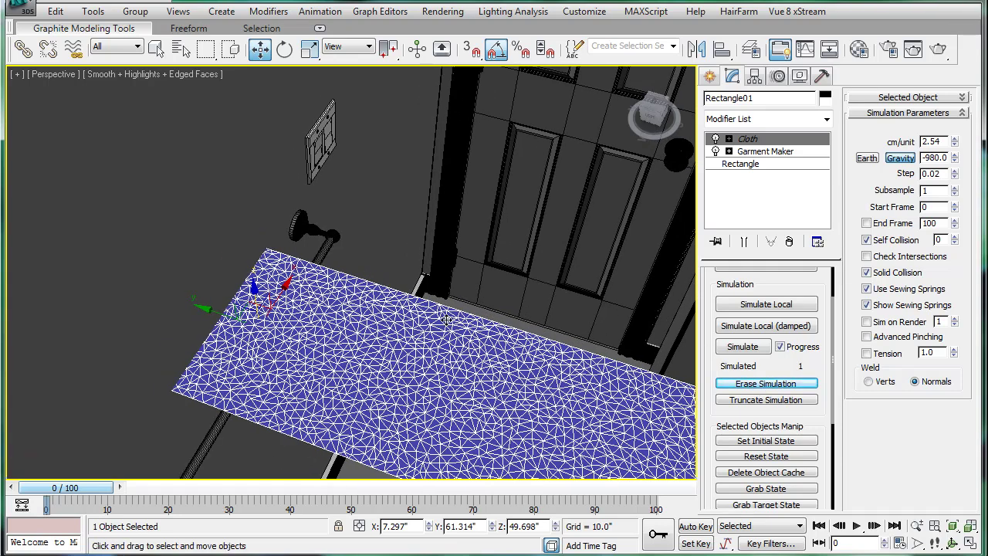
left_click(766, 304)
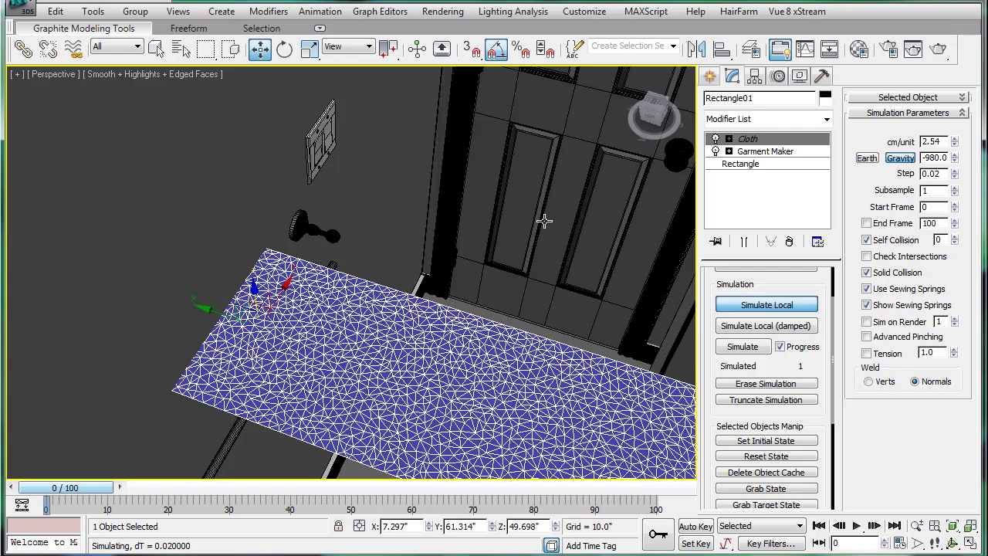
left_click(763, 305)
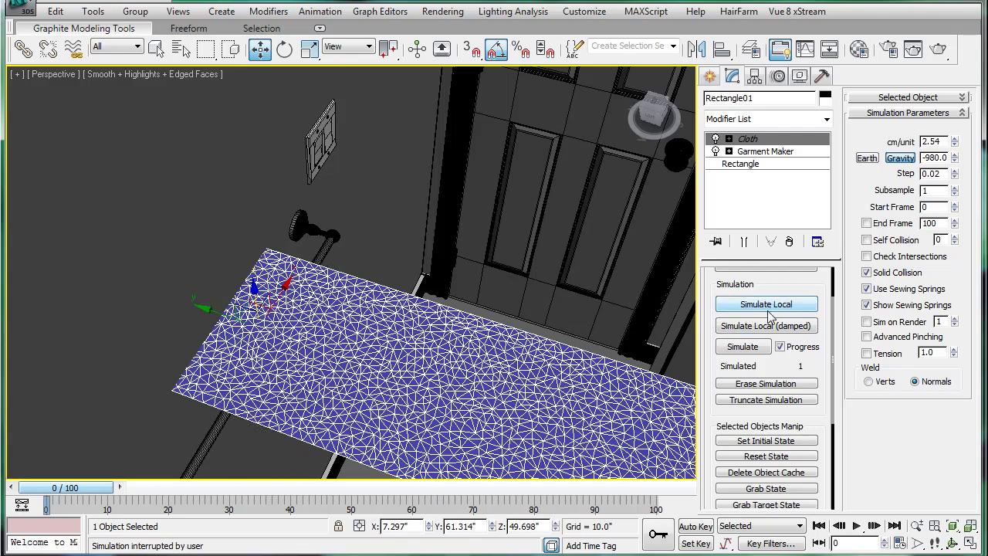
Step: Reopen the cloth object properties and set Cylinder04 as a Collision Object
left_click_drag(774, 287, 761, 488)
left_click(761, 304)
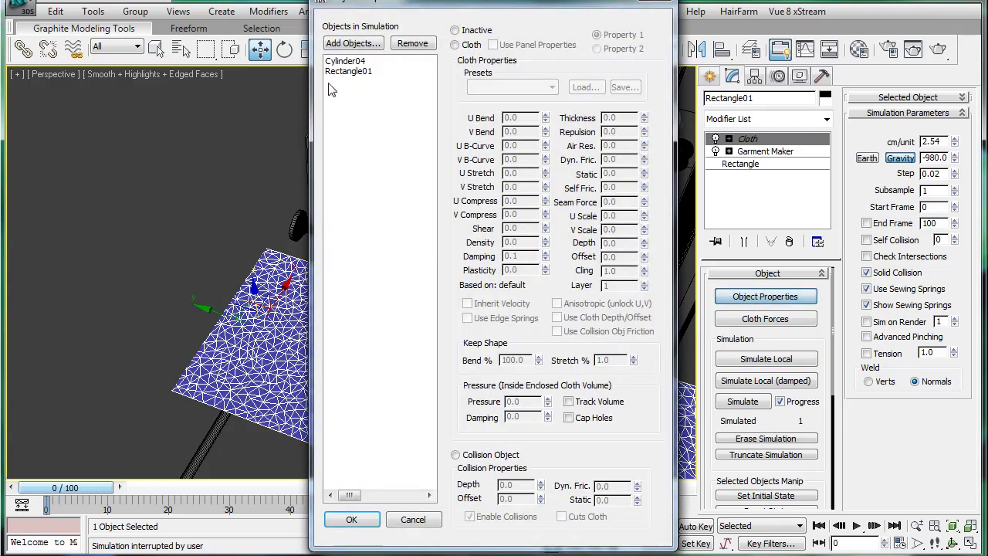
left_click(344, 62)
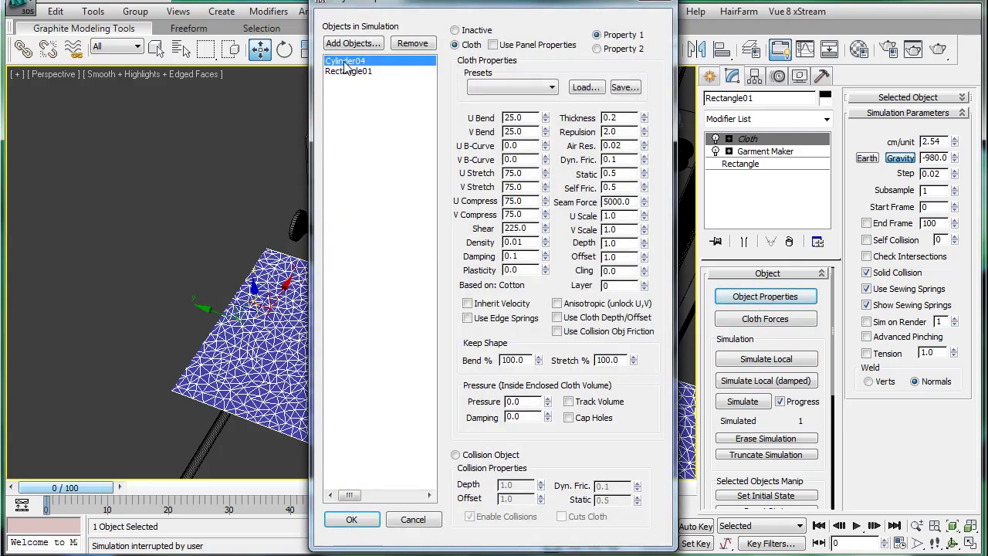
left_click(455, 454)
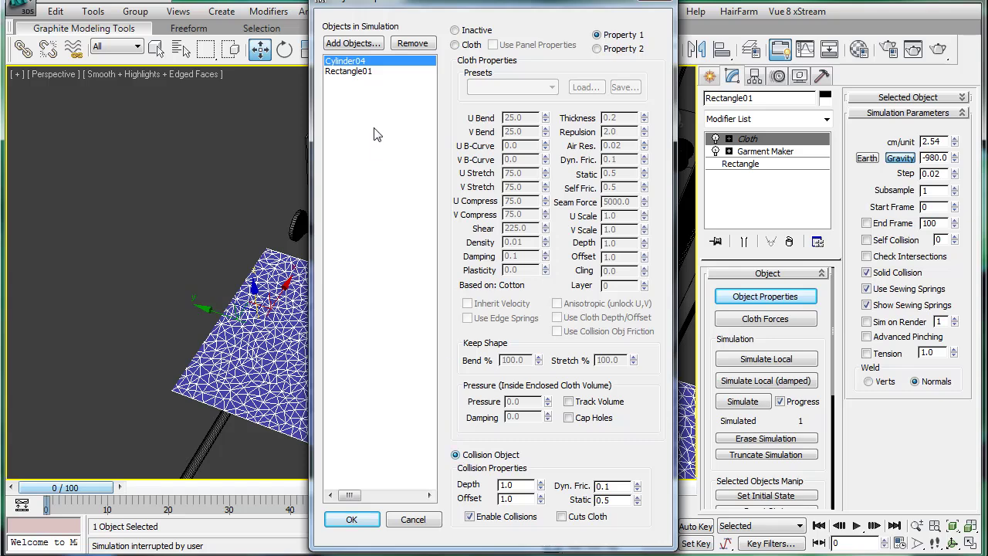
Step: Set Rectangle01 as Cloth with the Cotton preset and accept the object properties
left_click(364, 71)
left_click(454, 44)
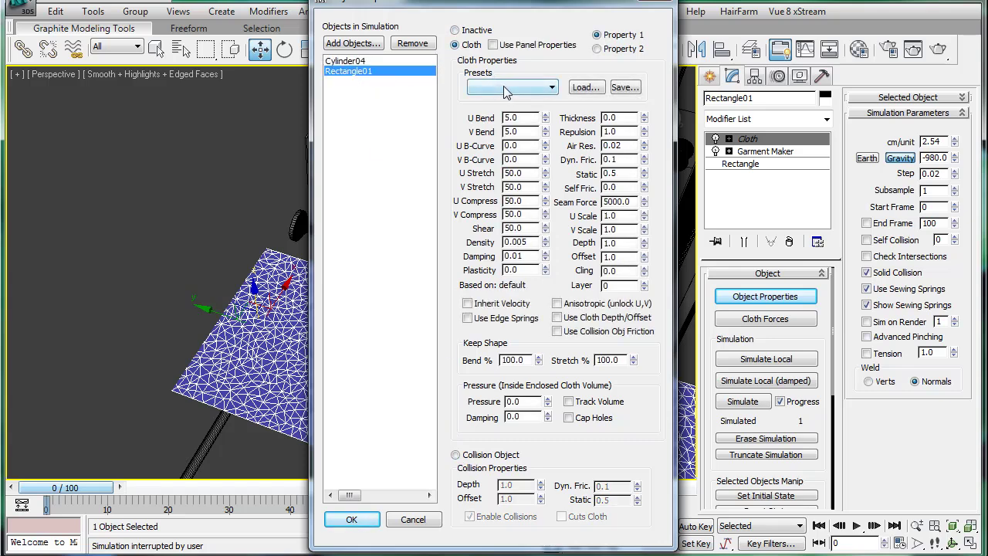
left_click(511, 87)
left_click(510, 121)
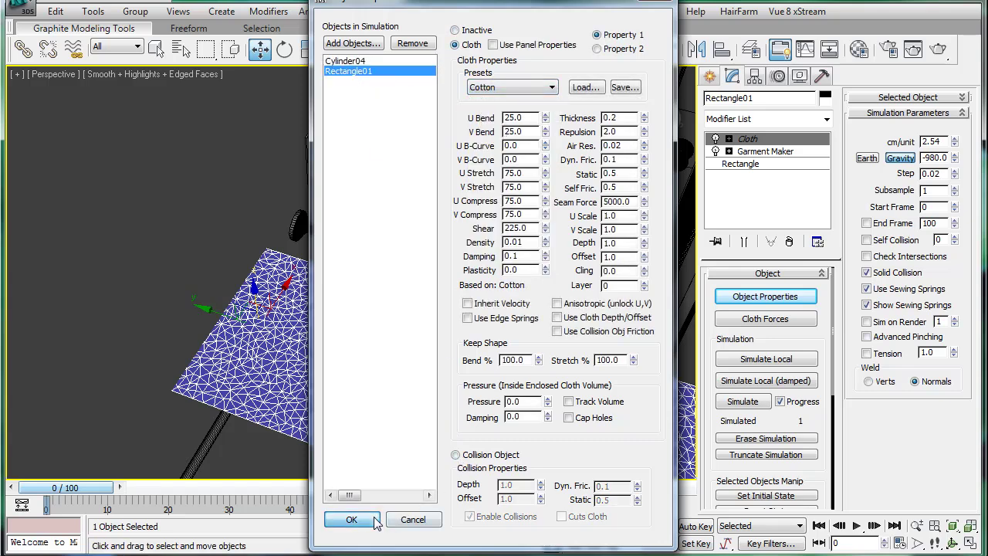
left_click(351, 519)
Step: Run the local simulation to drape the towel over the bar, turn on Self Collision partway, and stop once it hangs down
left_click(785, 367)
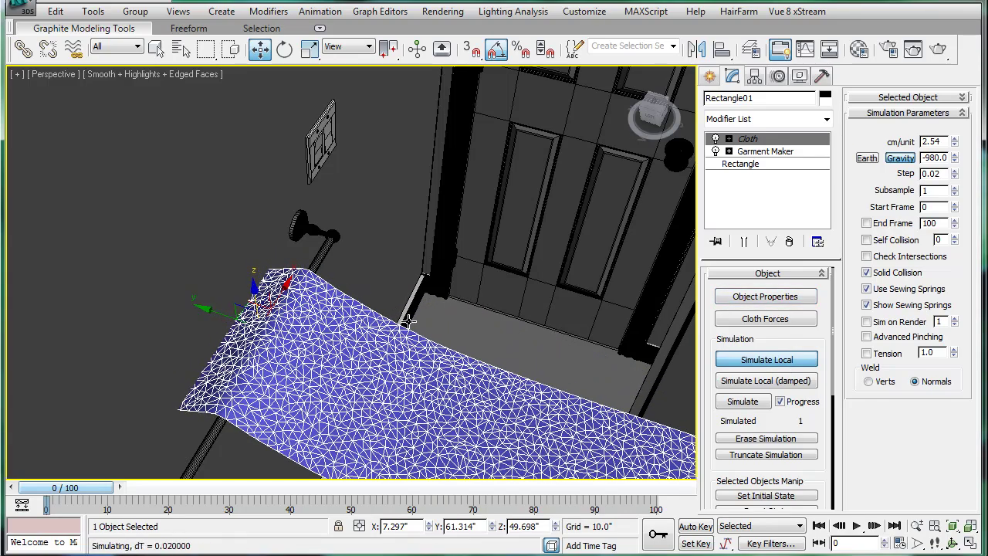
middle_click_drag(408, 324, 412, 264)
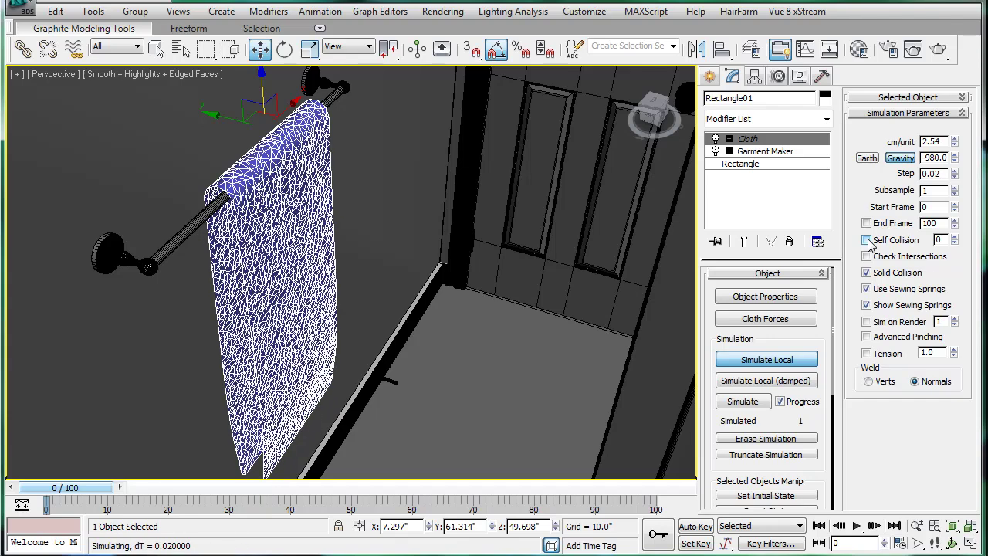
left_click(866, 240)
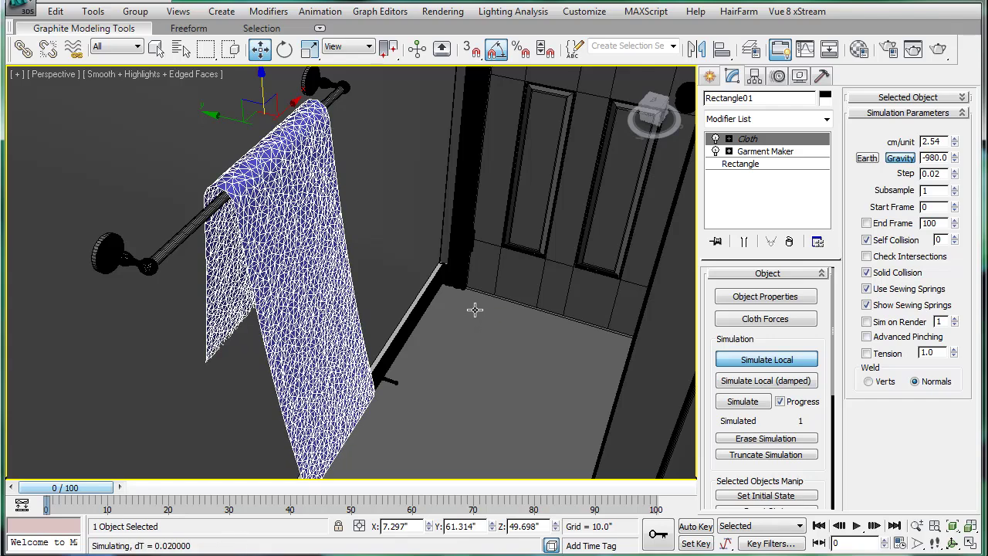
left_click(735, 366)
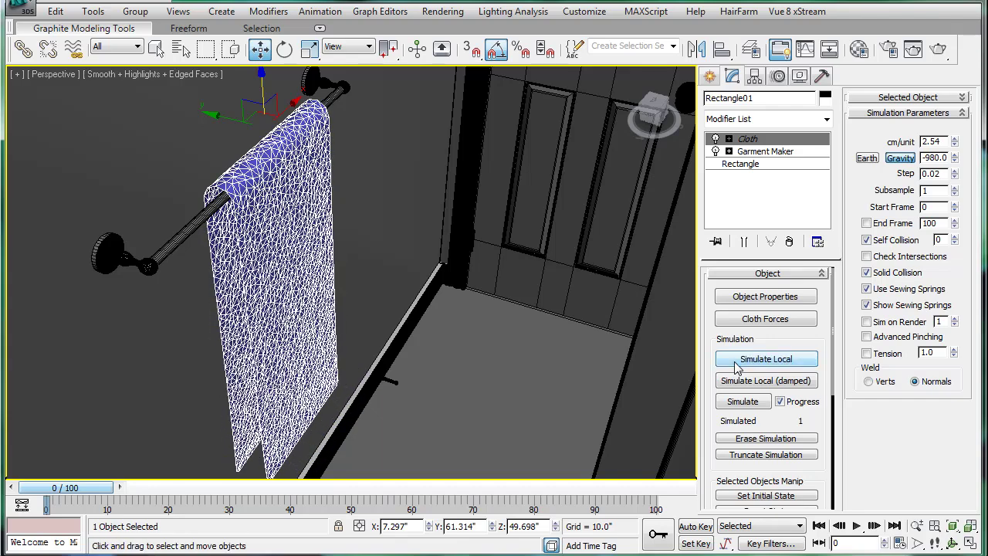
scroll(466, 286, "up", 3)
scroll(346, 266, "down", 3)
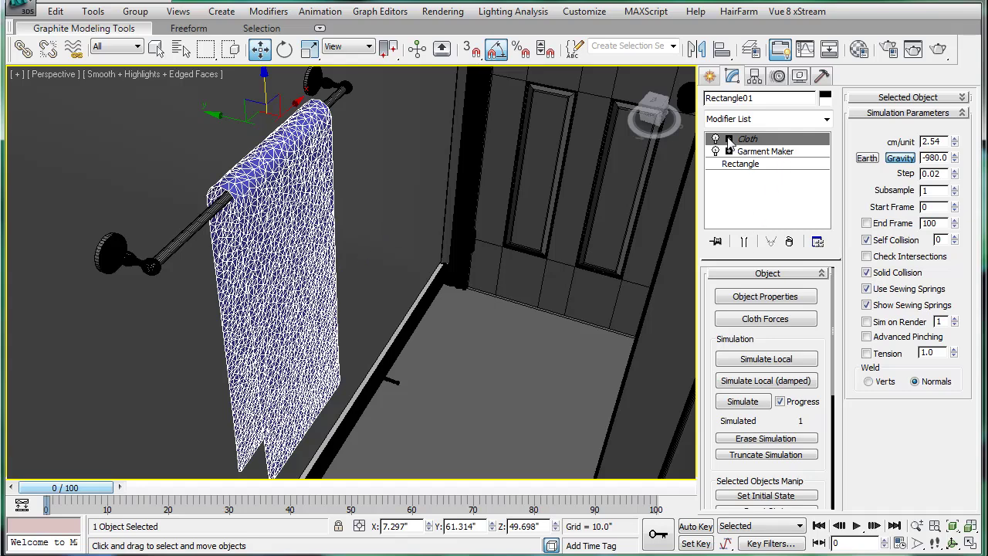
Step: Enter the Cloth modifier's Faces level, enable Live Drag and select a face near the towel's lower edge
left_click(729, 139)
left_click(754, 190)
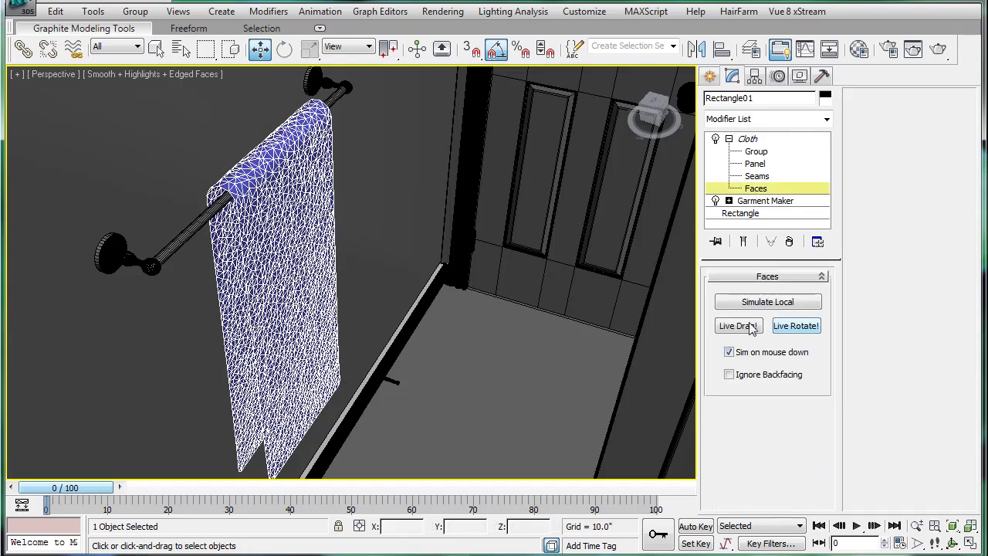
left_click(738, 327)
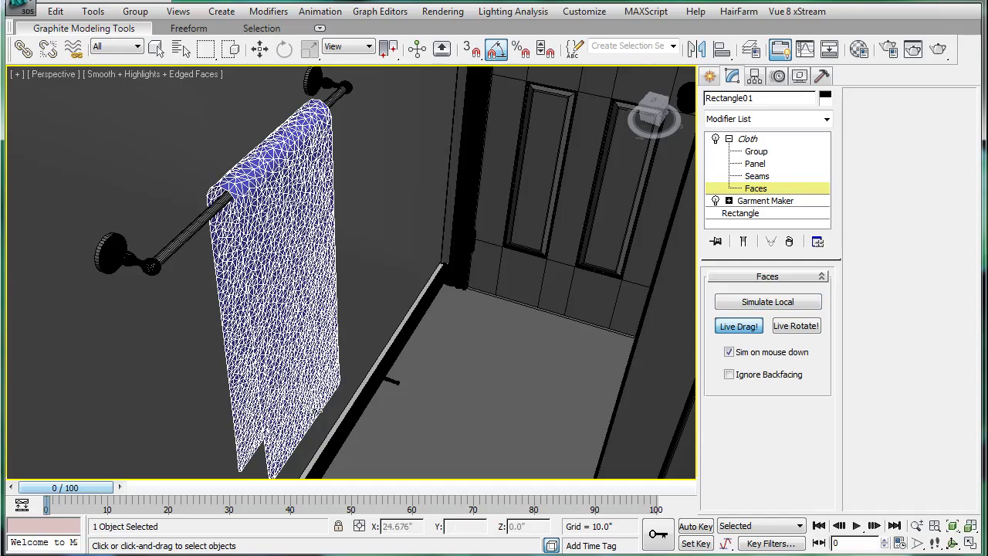
left_click(309, 402)
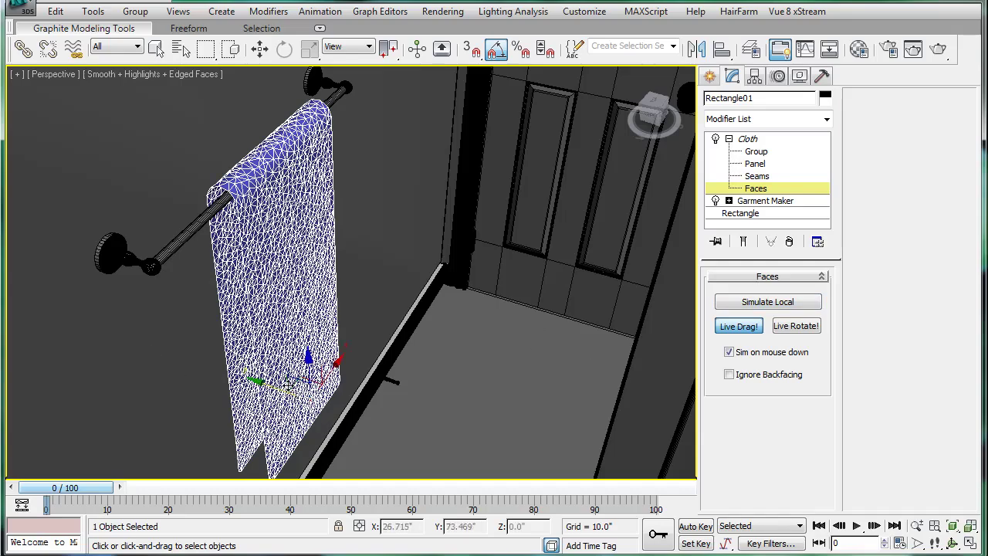
Step: Start the local simulation at the Faces level and pull on the lower part of the hanging towel with Live Drag
middle_click_drag(311, 379, 337, 360, "alt")
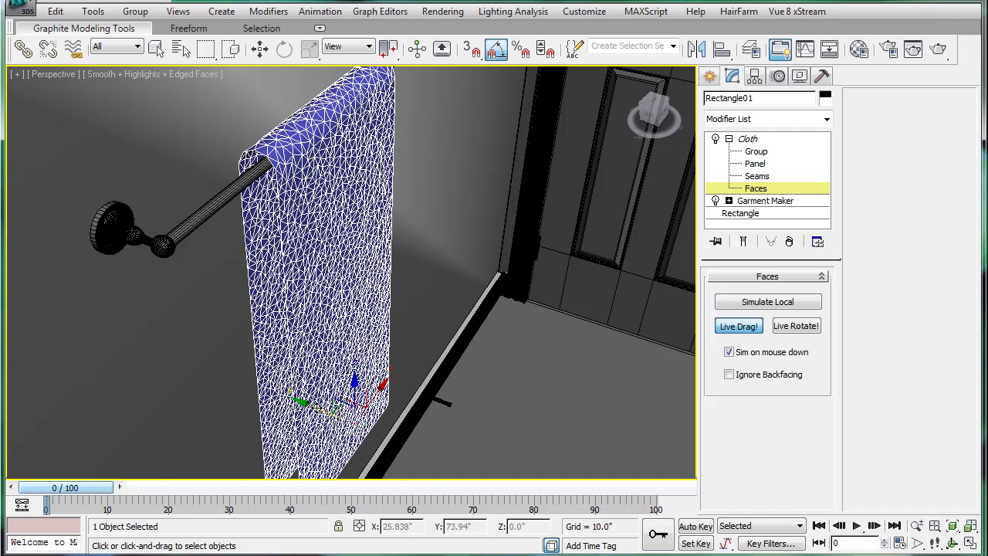
middle_click_drag(342, 399, 276, 408, "alt")
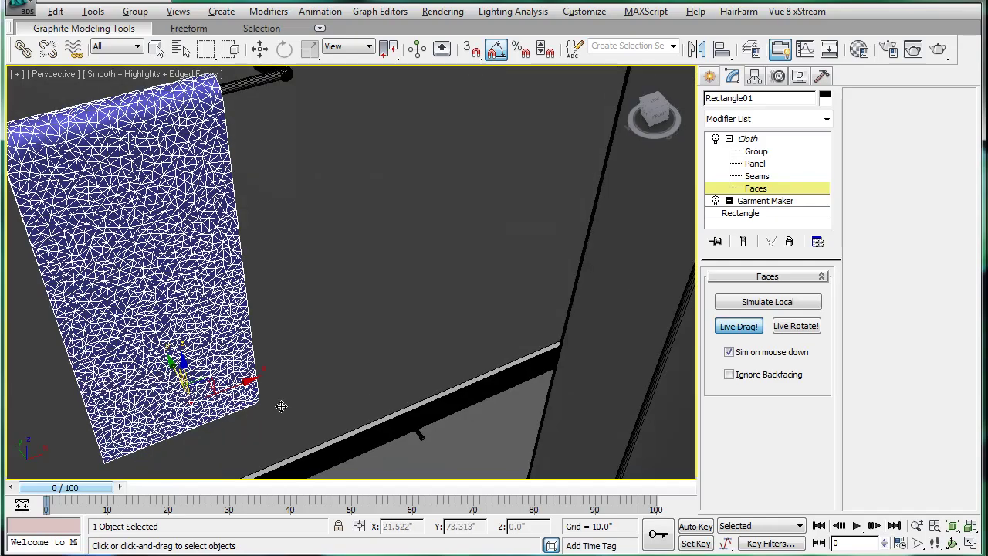
key("z")
middle_click_drag(287, 373, 237, 376, "alt")
scroll(236, 376, "down", 3)
scroll(360, 369, "down", 4)
scroll(360, 369, "down", 5)
middle_click_drag(360, 370, 308, 367, "alt")
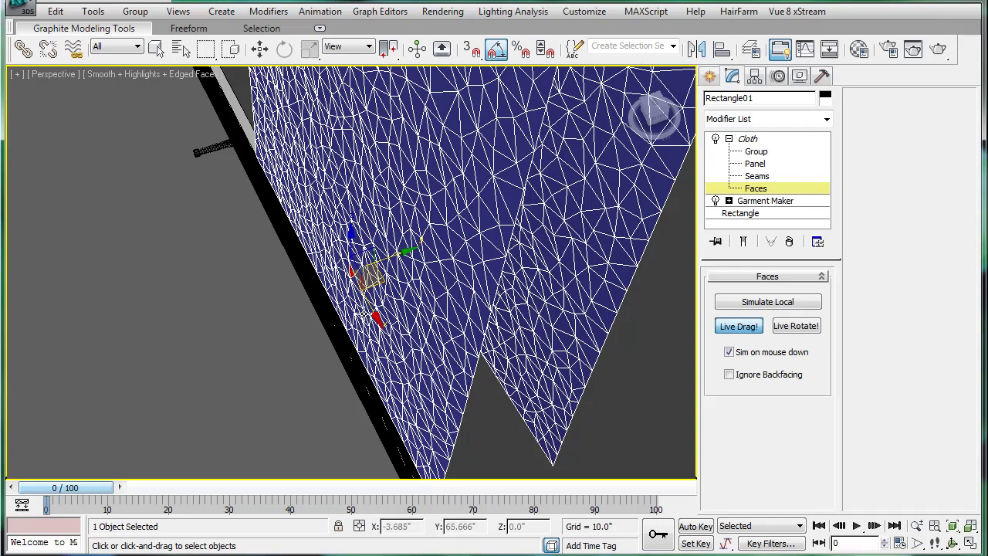
left_click(725, 304)
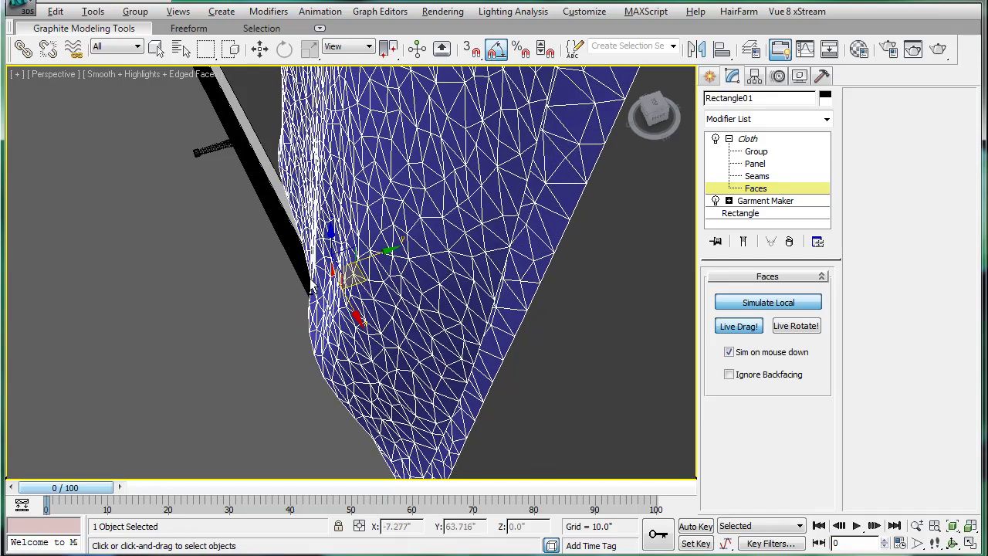
middle_click_drag(311, 287, 437, 278, "alt")
scroll(437, 278, "down", 5)
scroll(425, 264, "up", 5)
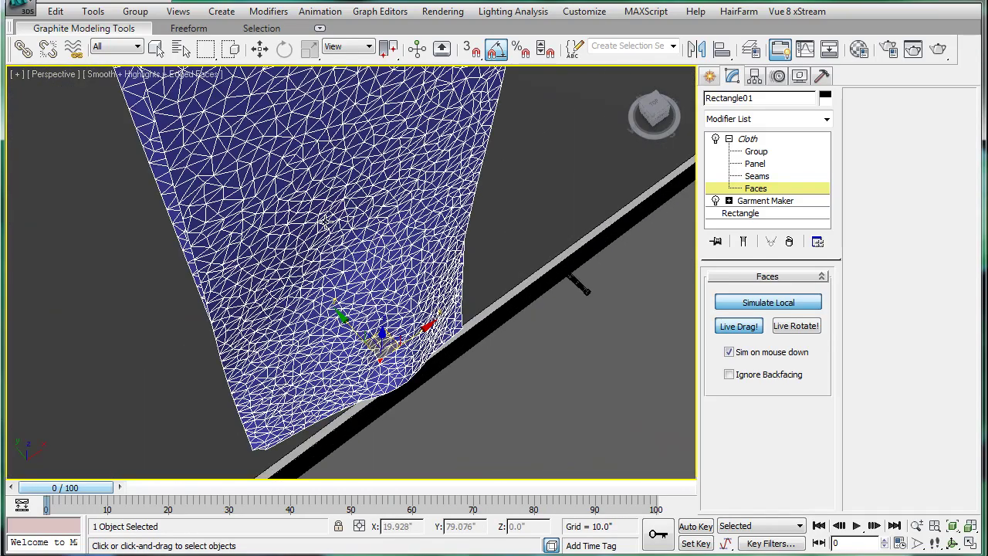
Step: Live-drag several faces higher up and lower down on the towel to work folds into the cloth
left_click(280, 183)
left_click_drag(253, 167, 277, 189)
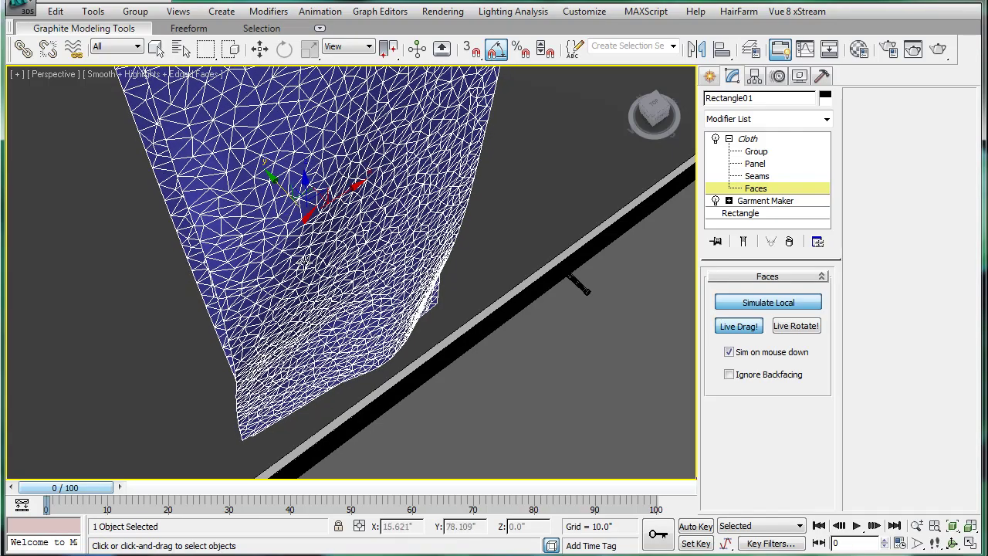
middle_click_drag(276, 190, 379, 239, "alt")
scroll(386, 245, "up", 4)
left_click_drag(525, 412, 353, 292)
middle_click_drag(522, 321, 475, 320, "alt")
left_click(271, 321)
mouse_move(218, 306)
left_mouse_down()
mouse_move(343, 347)
mouse_move(242, 302)
mouse_move(258, 303)
left_mouse_up()
scroll(353, 293, "down", 5)
middle_click_drag(353, 293, 352, 330, "alt")
scroll(353, 329, "up", 5)
Step: Turn off Live Drag, try moving a face directly, and return to the top level of the Cloth modifier
left_click(756, 302)
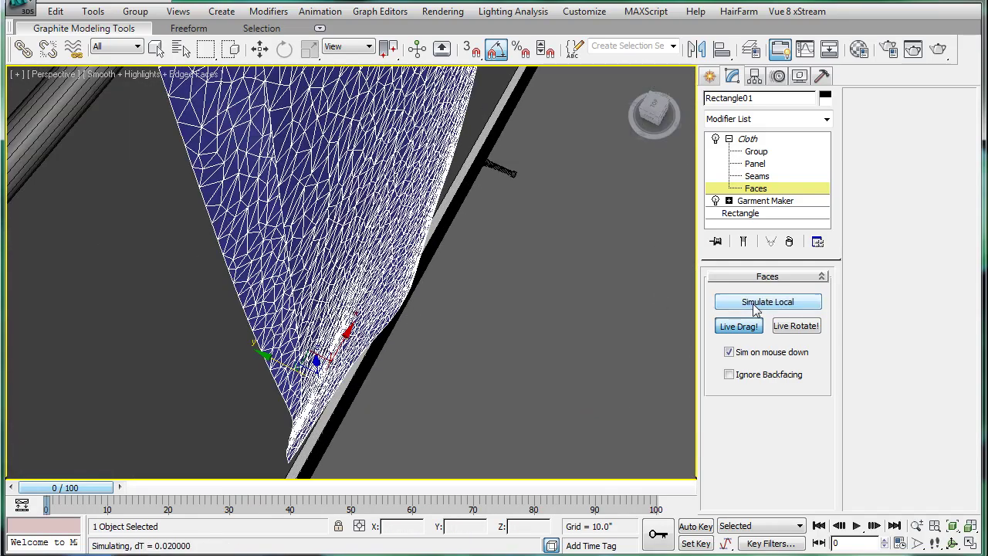
left_click(739, 326)
left_click(747, 305)
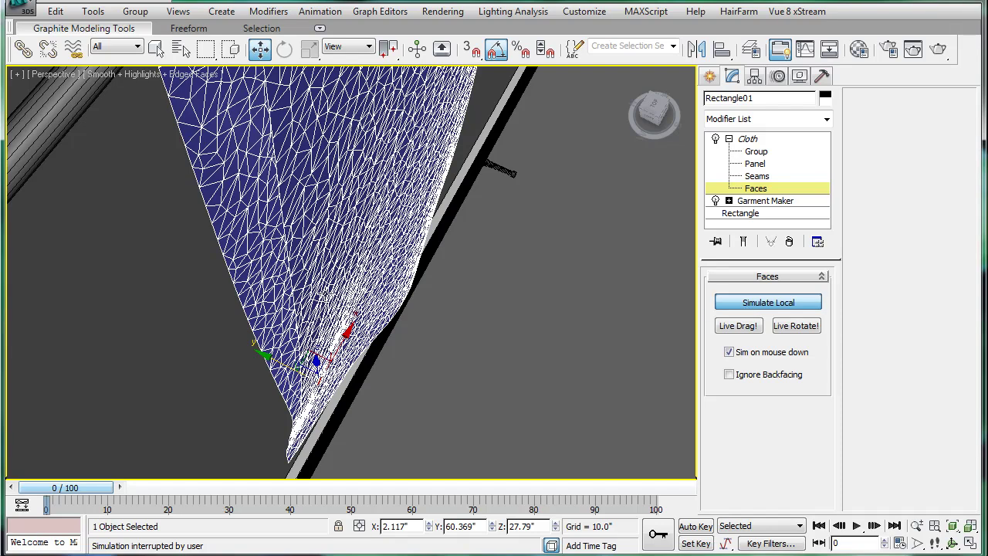
left_click_drag(326, 295, 335, 291)
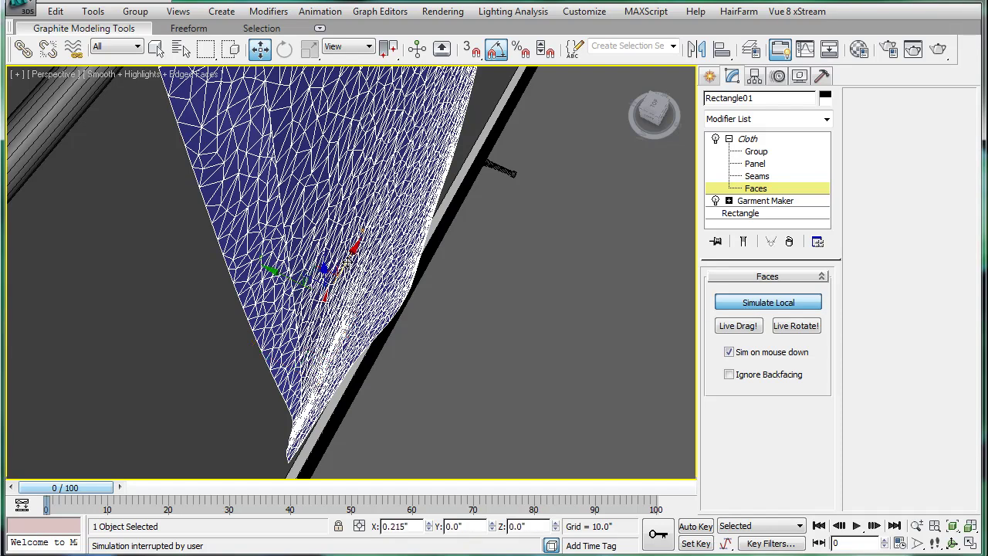
left_click(747, 139)
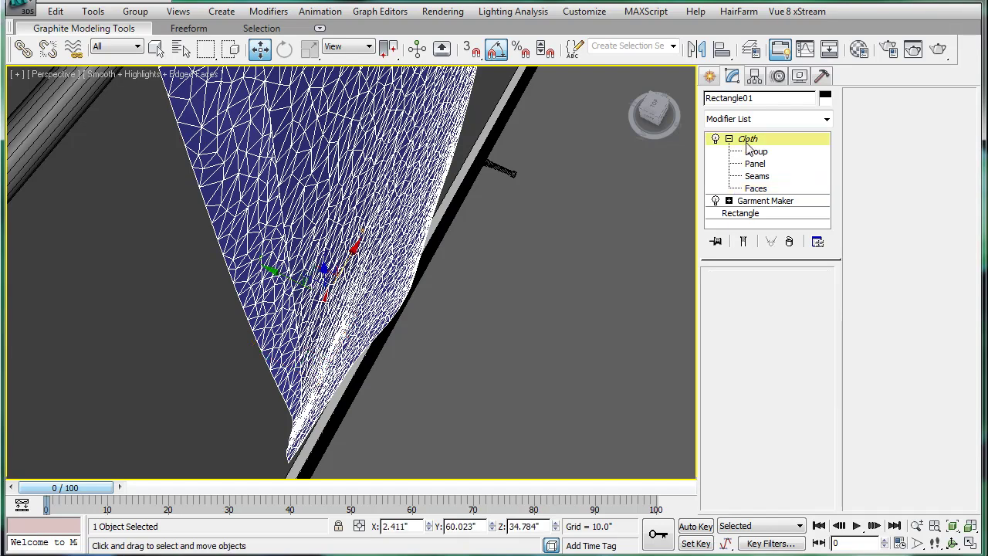
Step: Hide the edged faces display and run the local simulation so the pulled towel settles
scroll(391, 275, "down", 5)
scroll(391, 275, "up", 8)
middle_click_drag(399, 262, 400, 326, "alt")
key("F4")
scroll(399, 326, "down", 4)
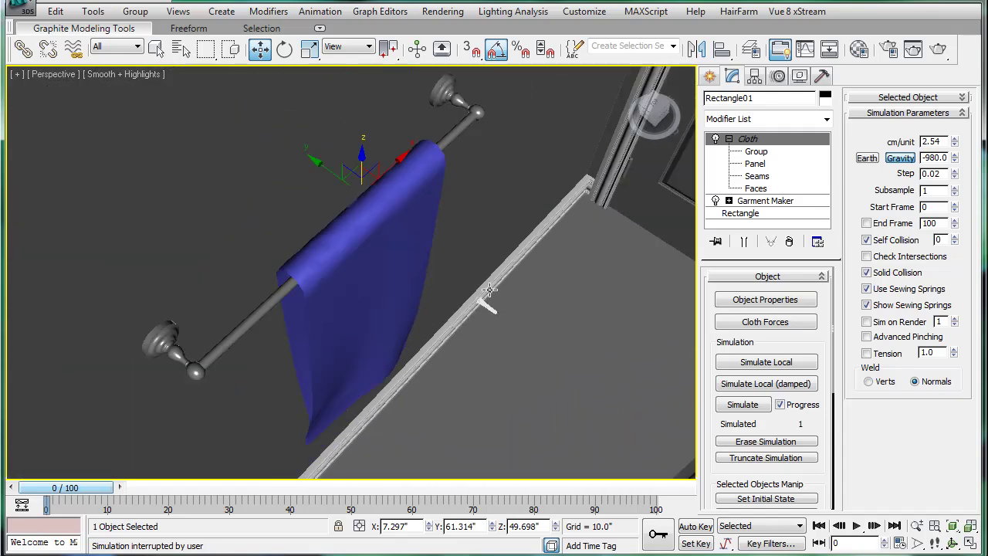
middle_click_drag(484, 284, 515, 245, "alt")
left_click(766, 362)
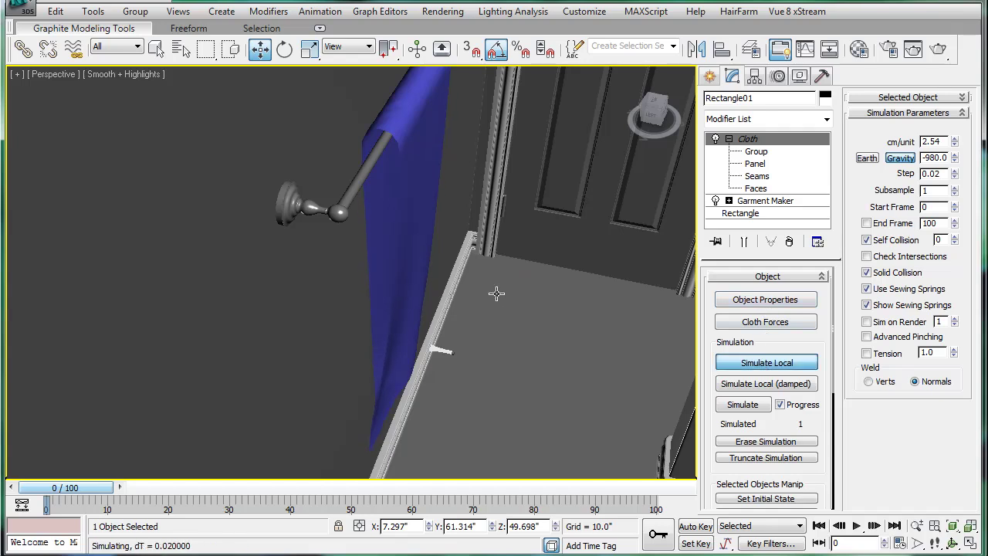
middle_click_drag(497, 299, 506, 254, "alt")
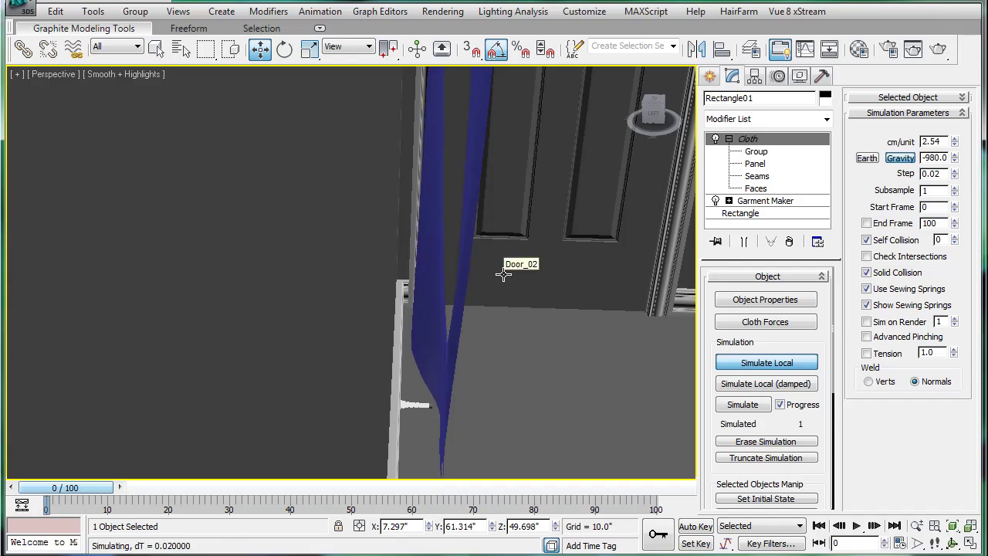
middle_click_drag(503, 276, 477, 196, "alt")
Step: Turn off Self Collision while the towel simulates and stop the local simulation once both halves hang straight
left_click(875, 242)
middle_click_drag(591, 249, 591, 262, "alt")
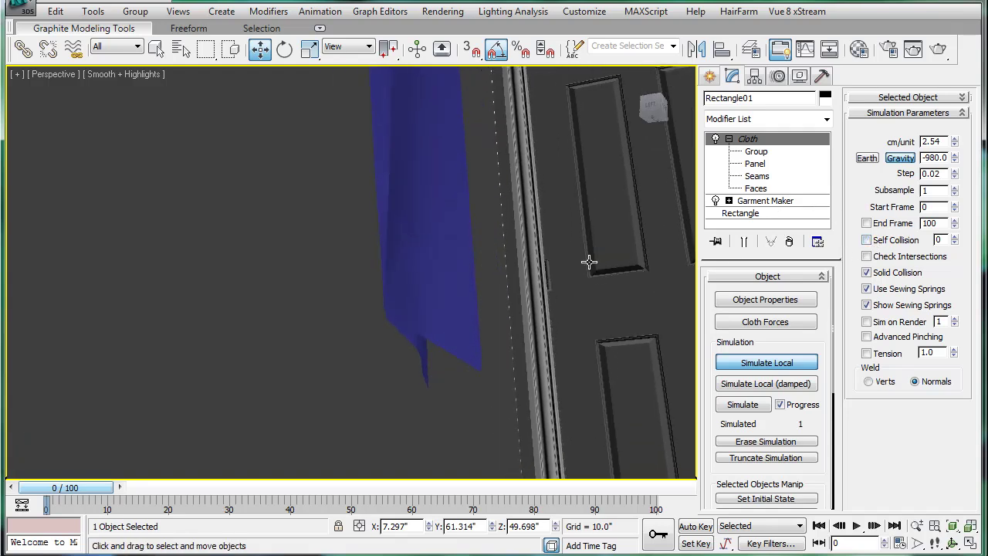
middle_click_drag(572, 247, 604, 259, "alt")
left_click(779, 362)
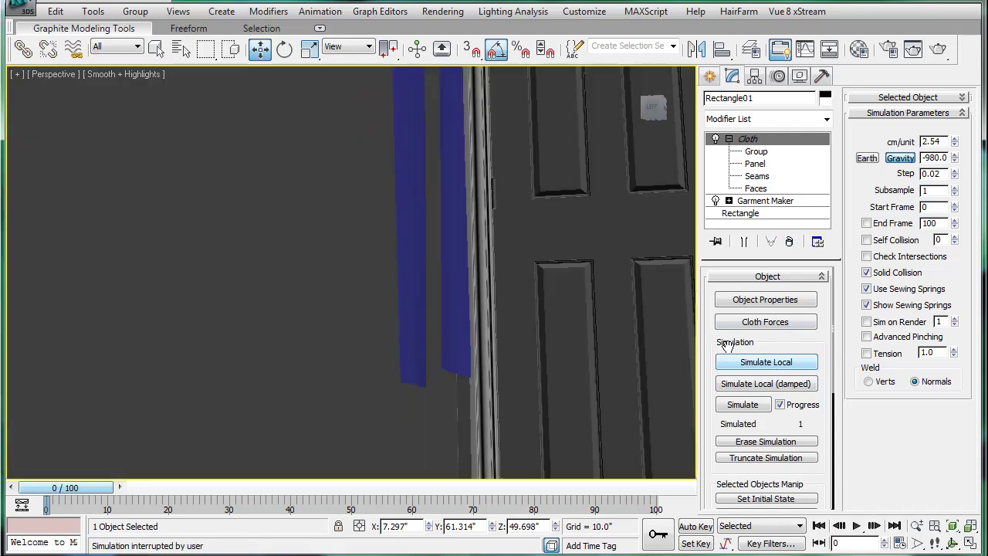
Step: Reopen the Cloth Faces level with edges shown and live-drag faces along the towel's lower edge under local simulation
middle_click_drag(474, 219, 434, 218, "alt")
left_click(755, 188)
key("F4")
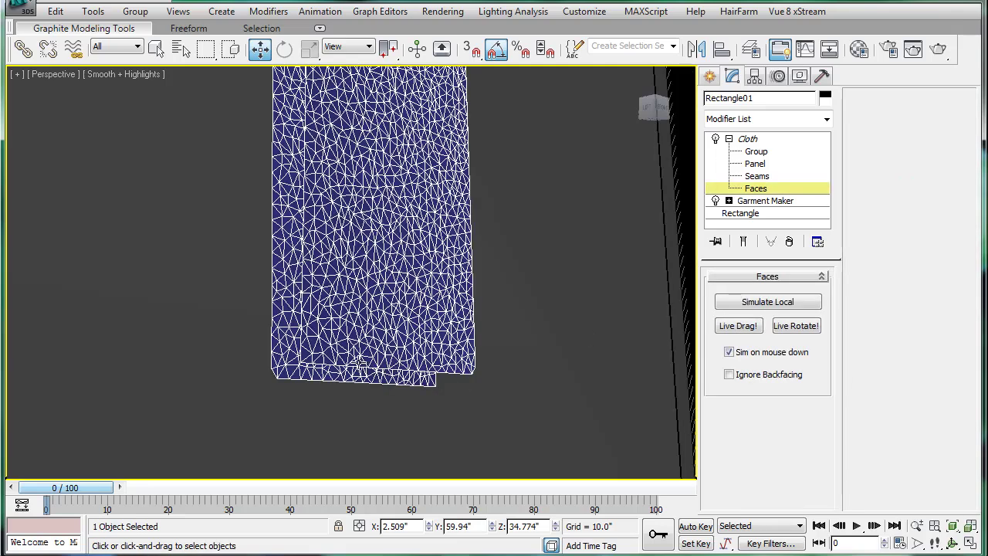
left_click(349, 360)
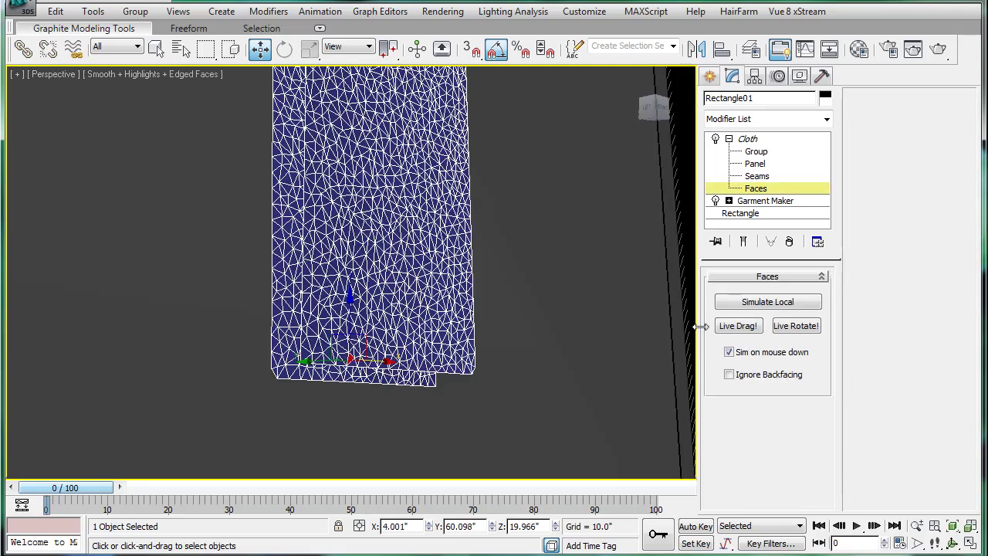
left_click(747, 327)
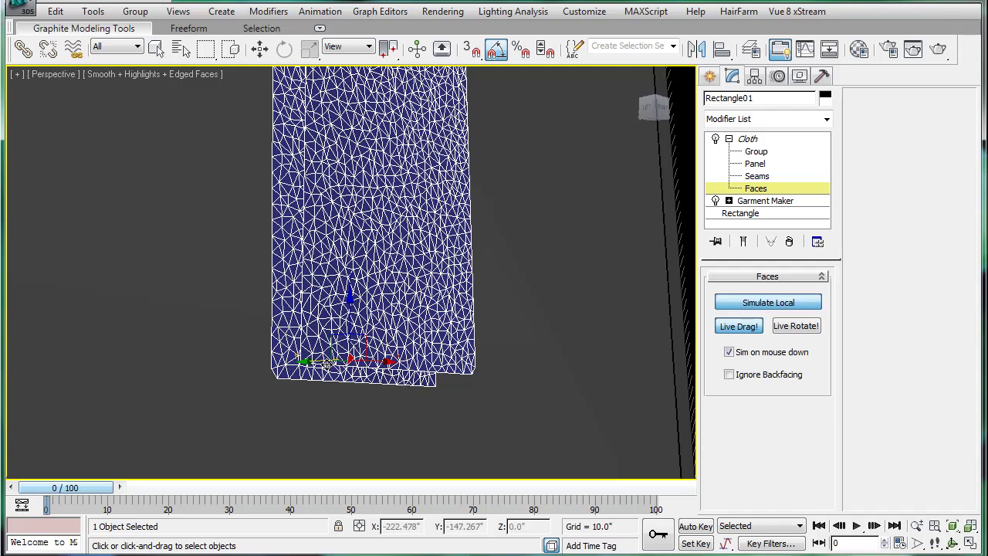
left_click_drag(325, 363, 301, 364)
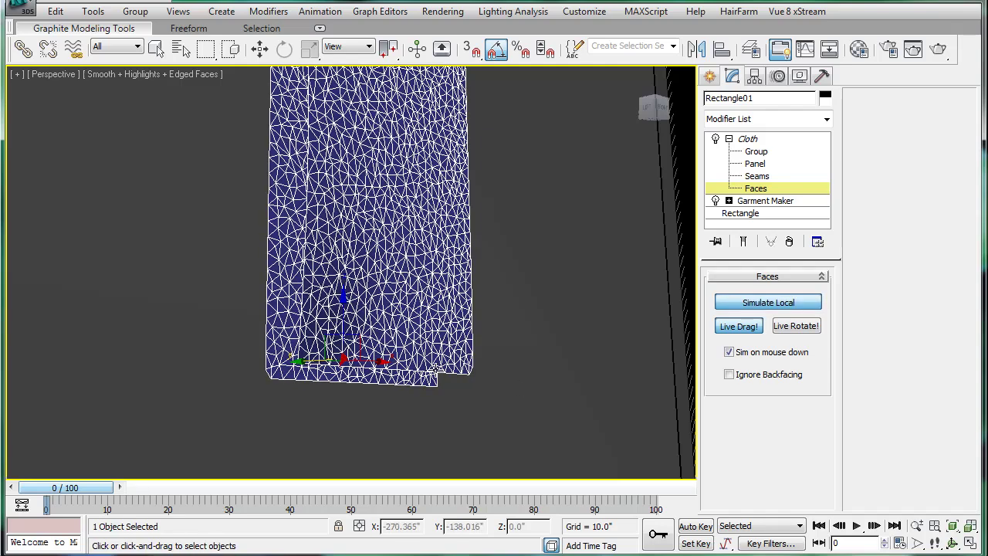
left_click_drag(436, 371, 400, 369)
Step: Hide the edged faces and live-drag a face in the towel's upper front along the Y axis
middle_click_drag(482, 259, 461, 337, "alt")
key("F4")
left_click_drag(347, 225, 330, 208)
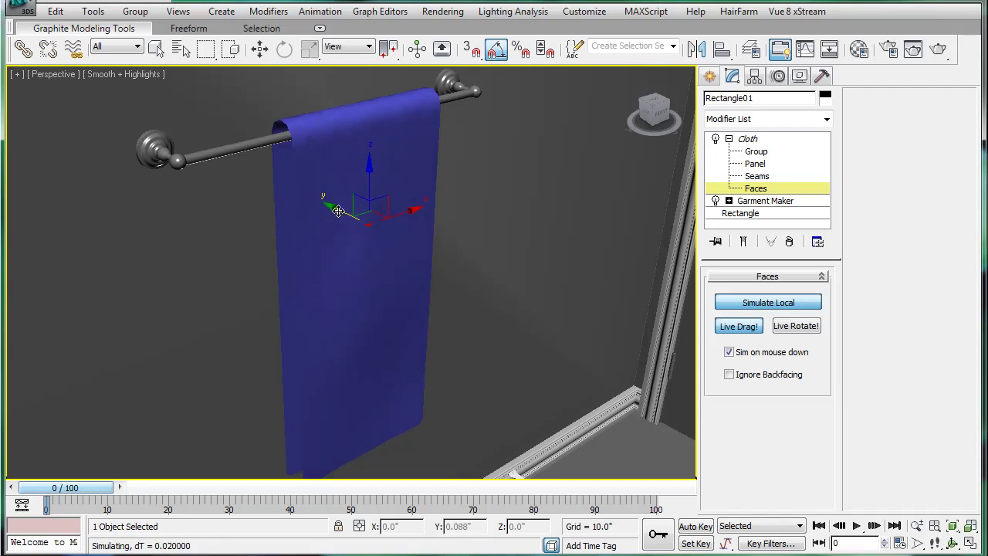
Step: Run the local simulation from the Cloth level, stop it, and convert the towel to an Editable Poly
middle_click_drag(360, 217, 367, 250, "alt")
left_click(747, 139)
left_click(766, 362)
key("Escape")
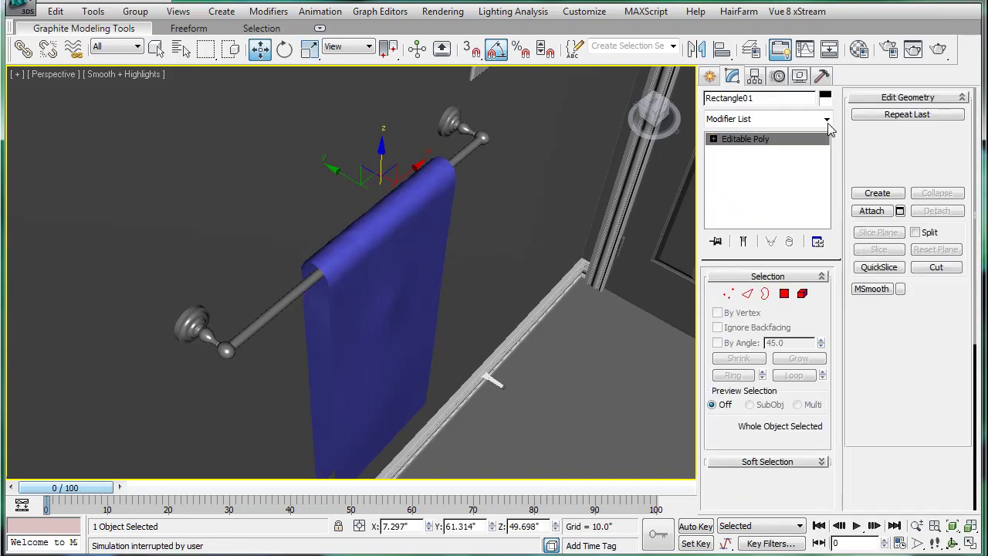
Step: Add a Noise modifier to the towel, enable Fractal and set the scale to about 70
left_click(826, 119)
left_click_drag(826, 152, 826, 325)
left_click(736, 386)
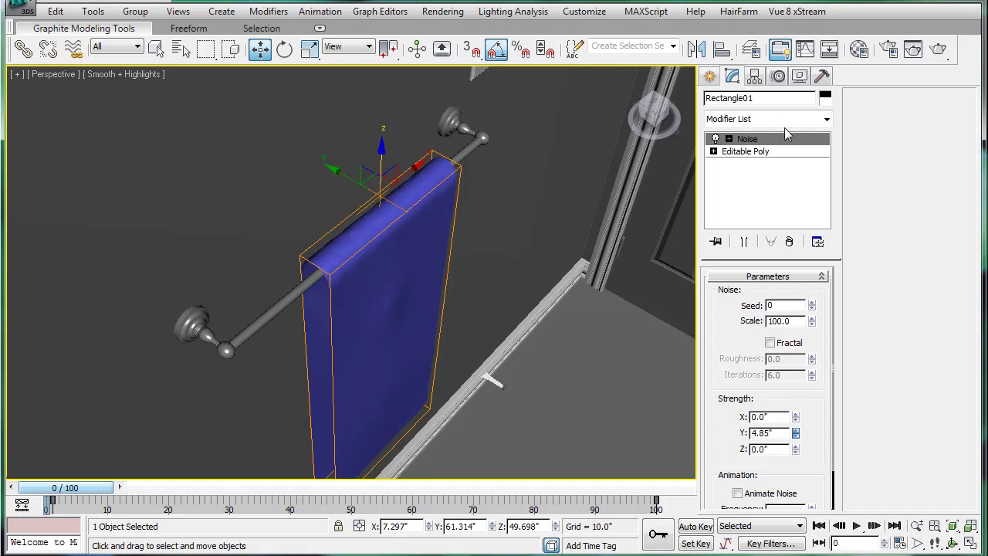
left_click(770, 343)
left_click_drag(811, 322, 802, 340)
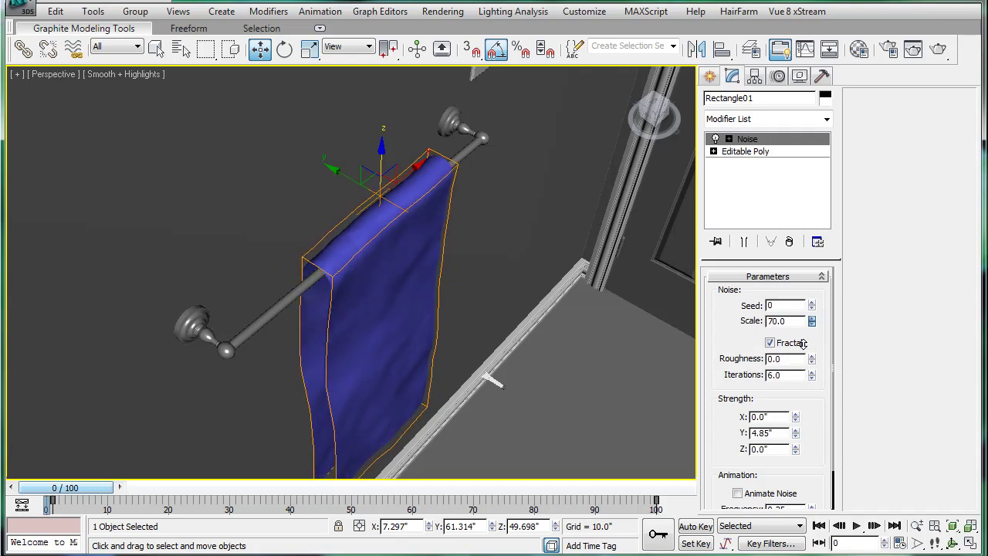
Step: Set the Noise strength to about 3.26 inches in Y and 0 in X and Z, and collapse the towel to Editable Poly
left_click_drag(795, 454, 799, 468)
left_click_drag(793, 384, 724, 353)
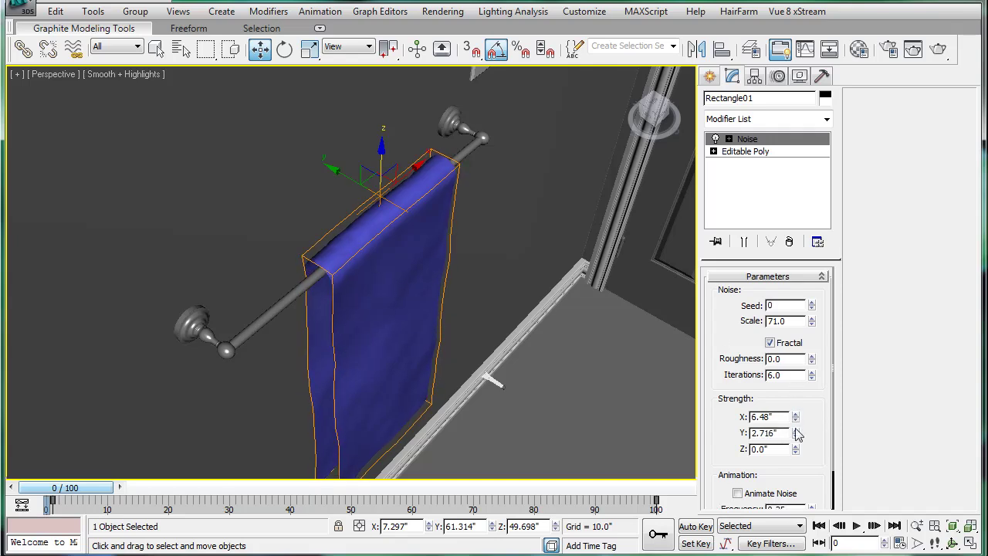
key("Return")
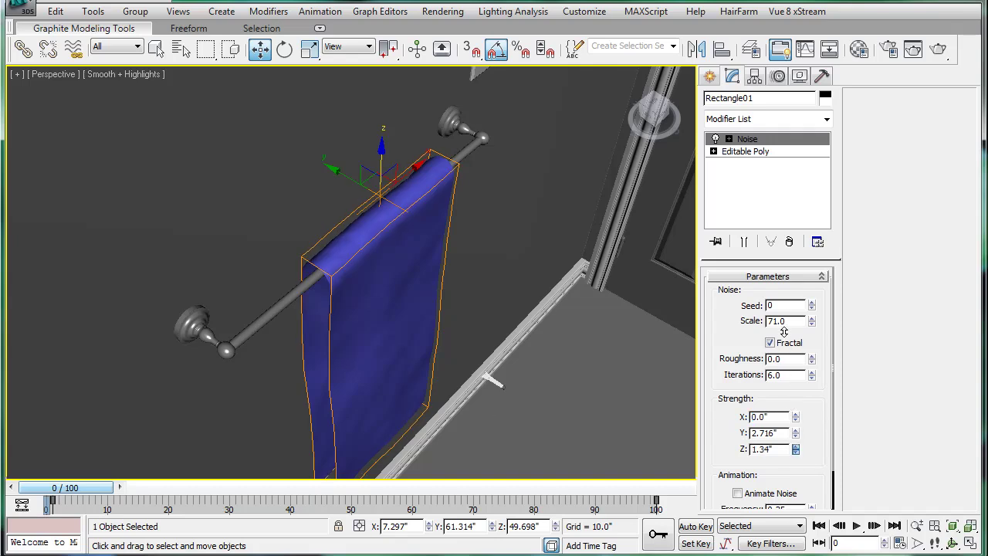
left_click_drag(804, 363, 783, 289)
left_click_drag(796, 436, 806, 418)
middle_click_drag(399, 267, 435, 243, "alt")
left_click(756, 140)
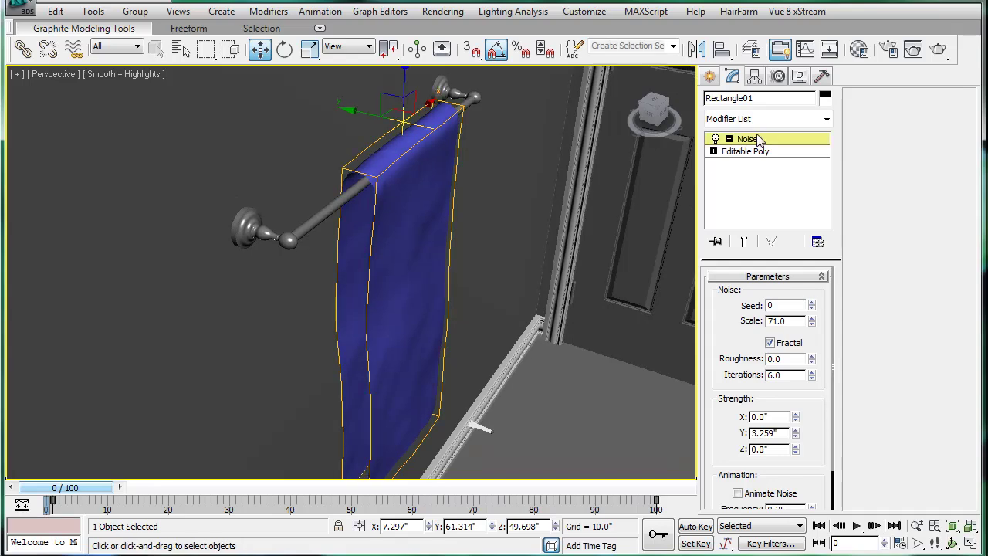
Step: Add a Shell modifier to the towel with an Outer Amount of 0.23 inches
left_click(828, 119)
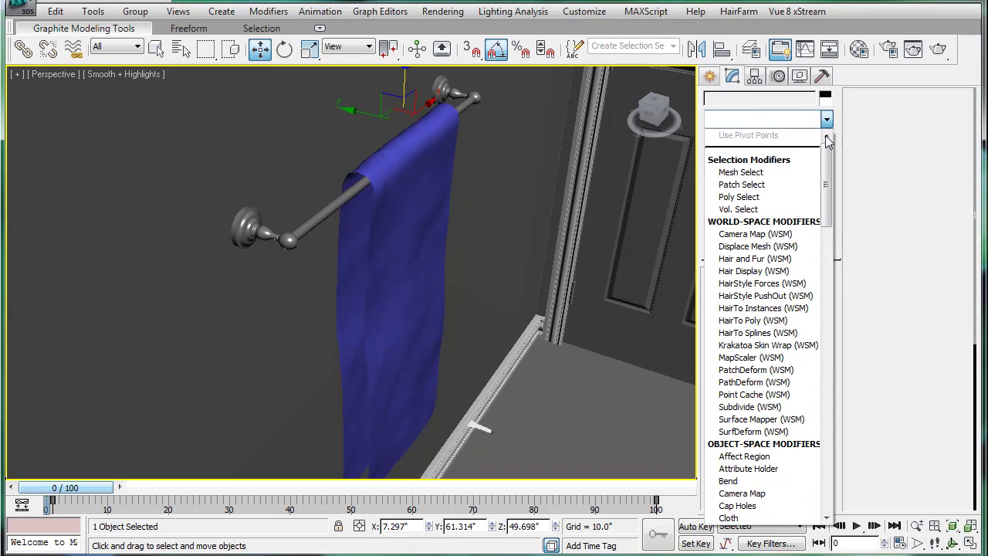
left_click_drag(827, 155, 827, 407)
left_click(733, 296)
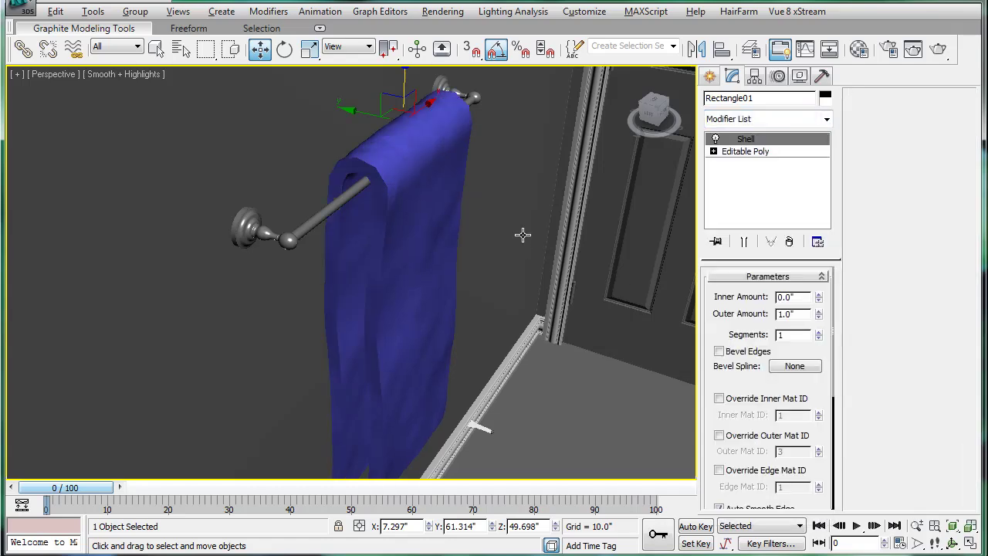
scroll(526, 233, "up", 3)
scroll(609, 214, "down", 2)
middle_click_drag(609, 214, 549, 296)
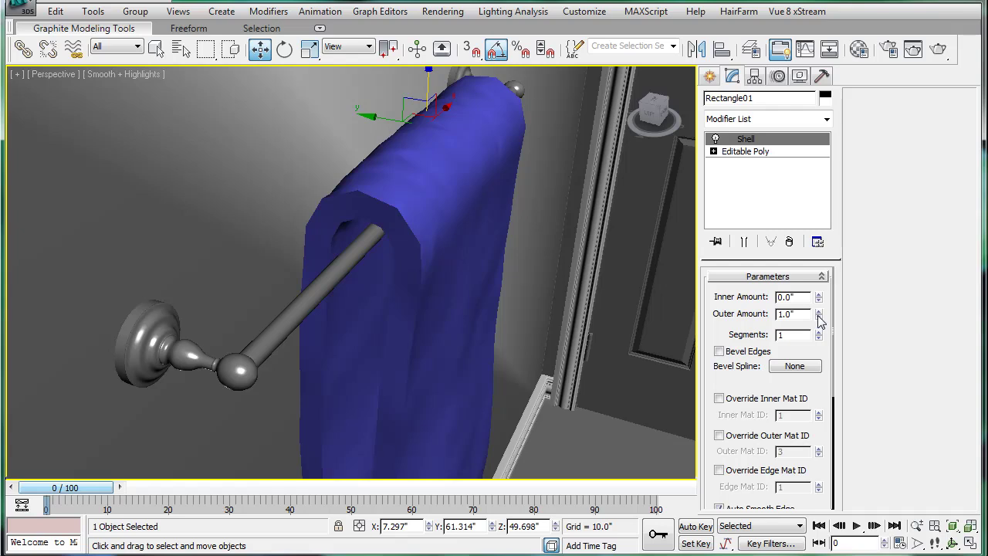
left_click_drag(820, 317, 818, 374)
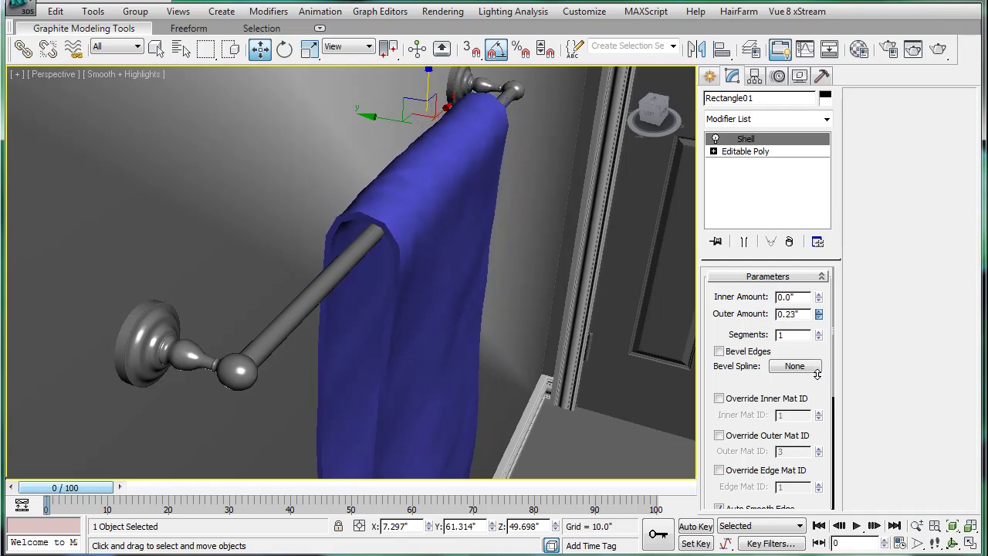
middle_click_drag(543, 243, 531, 265)
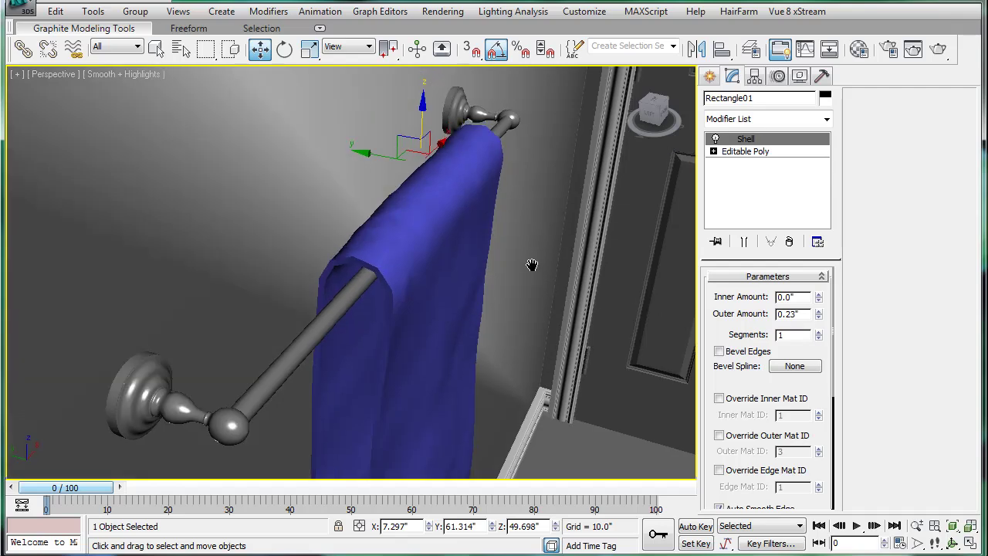
Step: Convert the shelled towel to Editable Poly and add a MeshSmooth modifier with 2 iterations
key("alt+e")
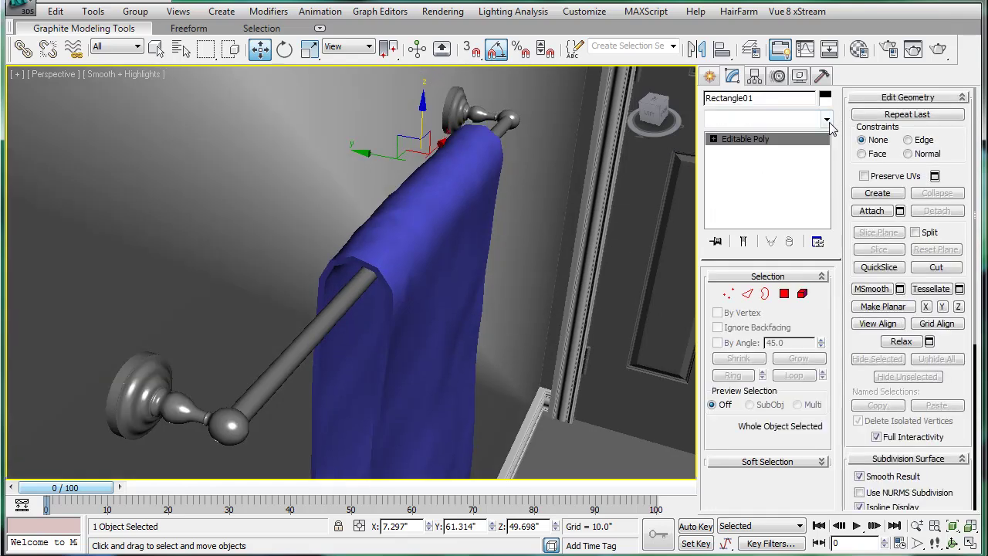
left_click(827, 121)
left_click_drag(832, 185, 837, 383)
left_click(741, 210)
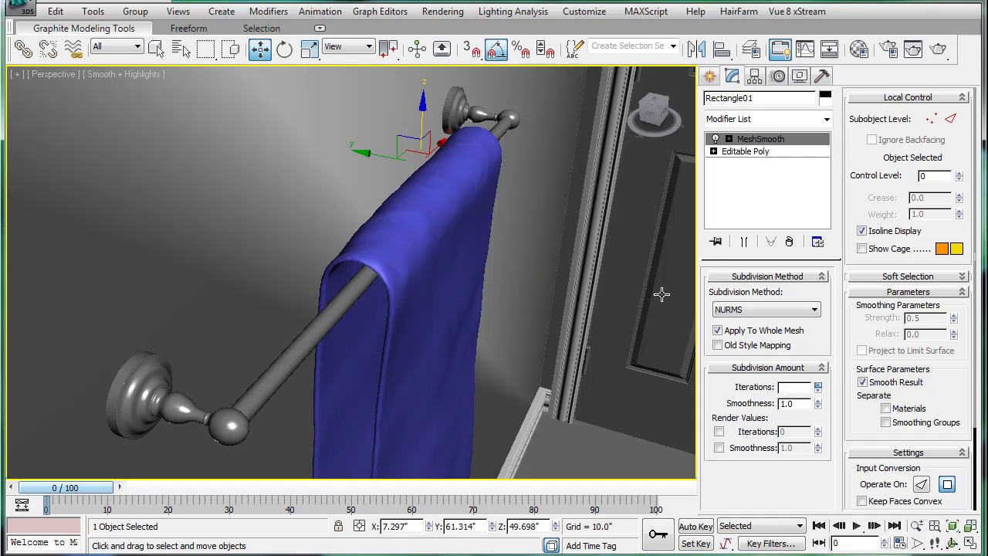
scroll(440, 230, "up", 8)
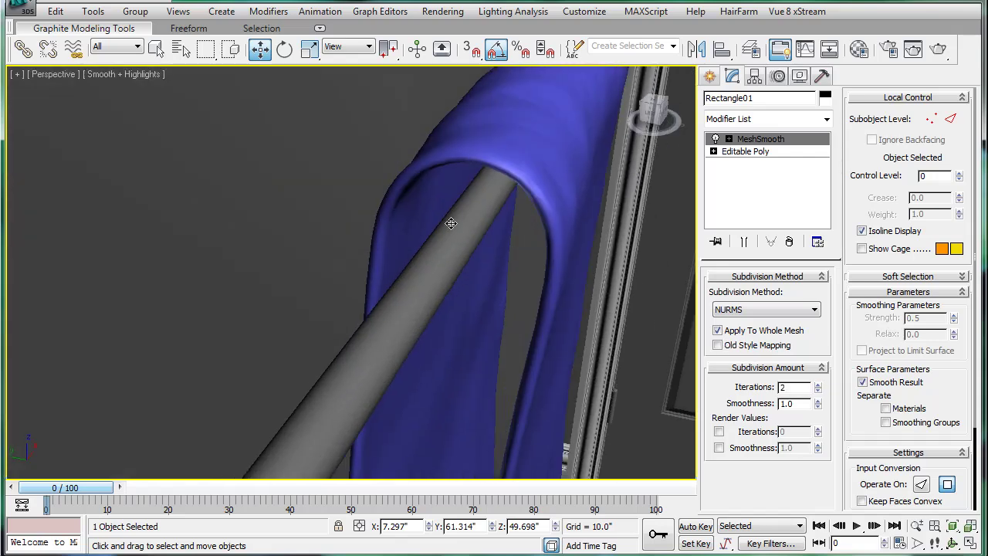
scroll(435, 245, "down", 5)
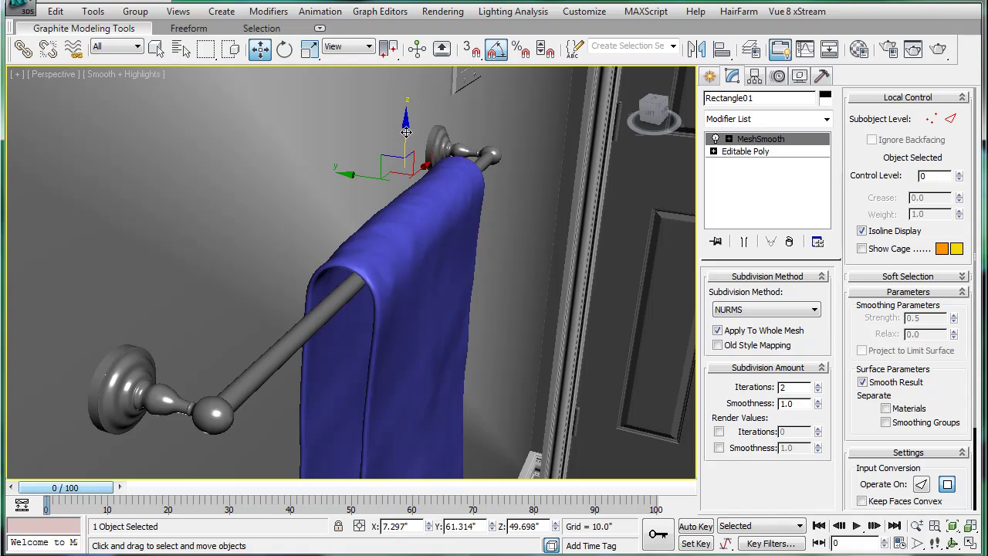
Step: Lower the towel onto the bar to a Z position of 48.958 inches and center its pivot to the object
left_click_drag(406, 132, 409, 150)
left_click(754, 76)
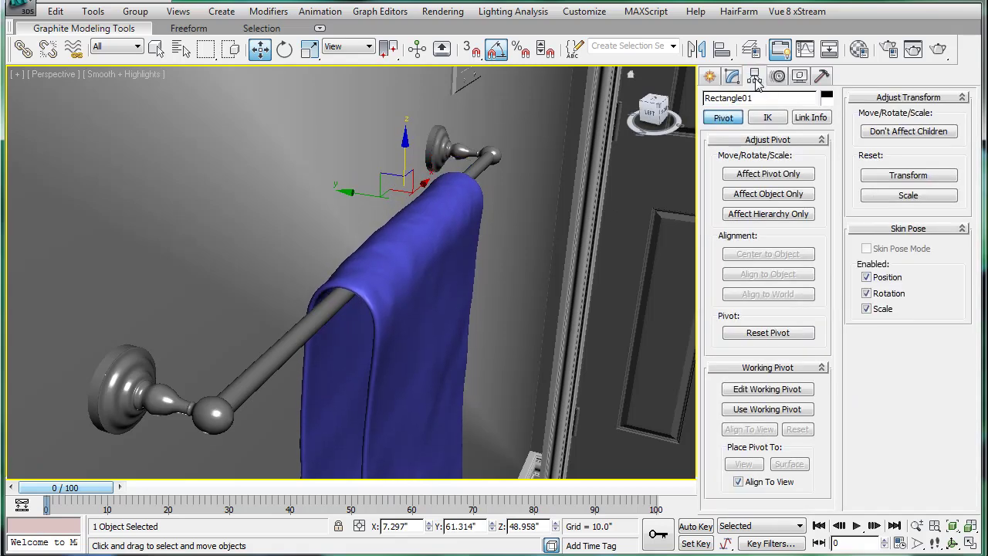
left_click(768, 175)
left_click(754, 257)
left_click(752, 174)
Step: Scale the towel along its Y axis to about 60 percent to bring its front and back panels closer together
middle_click_drag(432, 263, 440, 228, "alt")
key("r")
middle_click_drag(465, 368, 473, 309, "alt")
left_click_drag(481, 426, 448, 421)
middle_click_drag(442, 311, 441, 345)
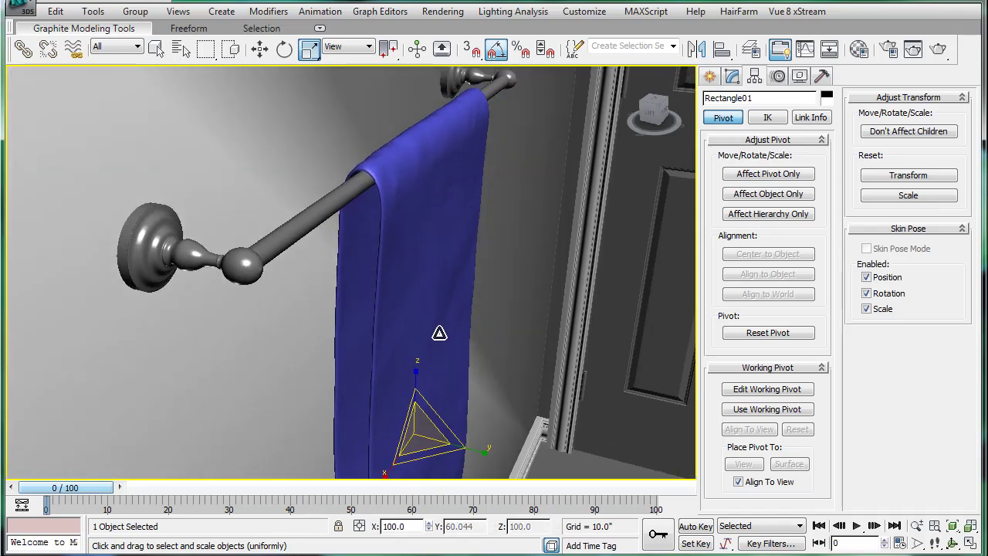